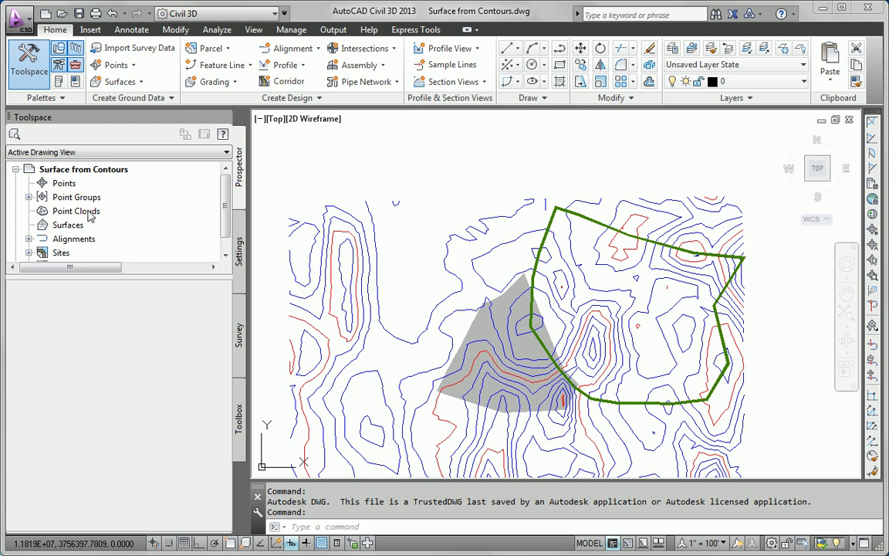
- Create a TIN surface named 'EG From Contours' styled C-Existing Contours (5') on layer C-TOPO
right_click(75, 229)
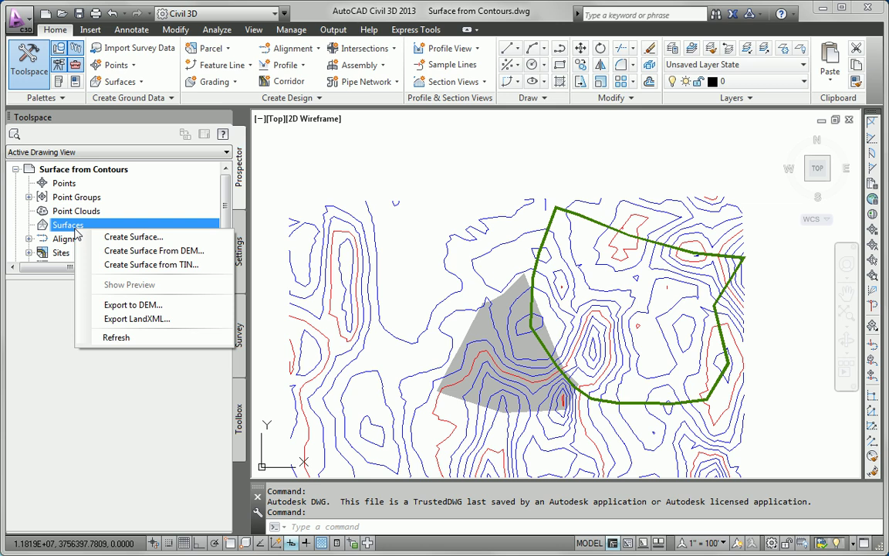
click(137, 237)
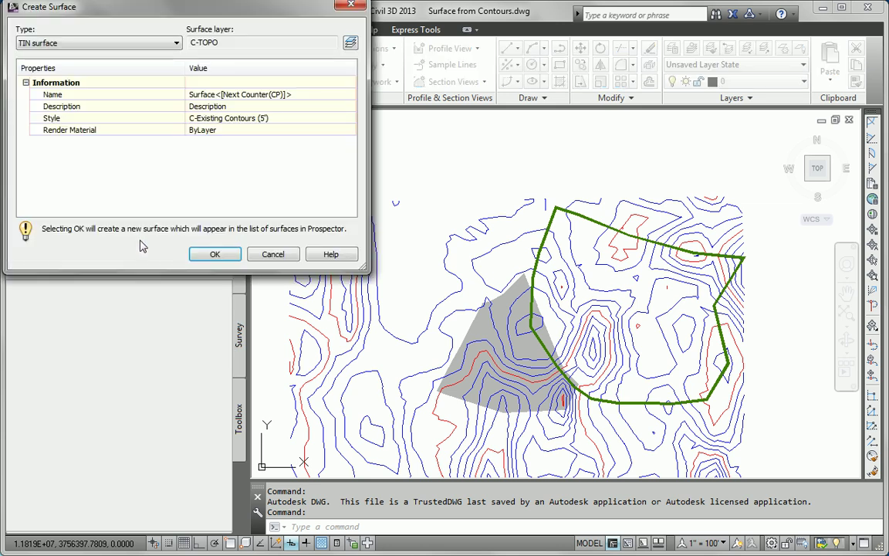
click(252, 92)
text(EG From Contours)
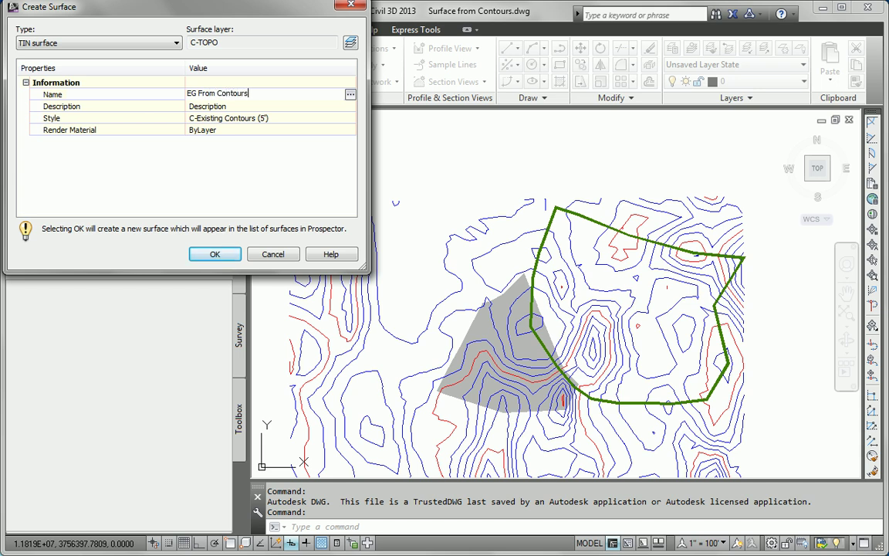
key(Return)
click(300, 118)
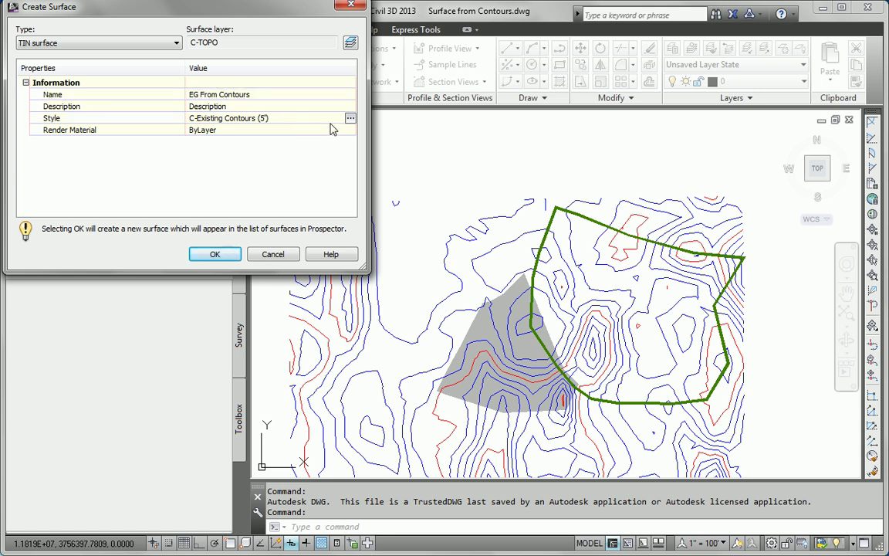
click(349, 118)
click(130, 53)
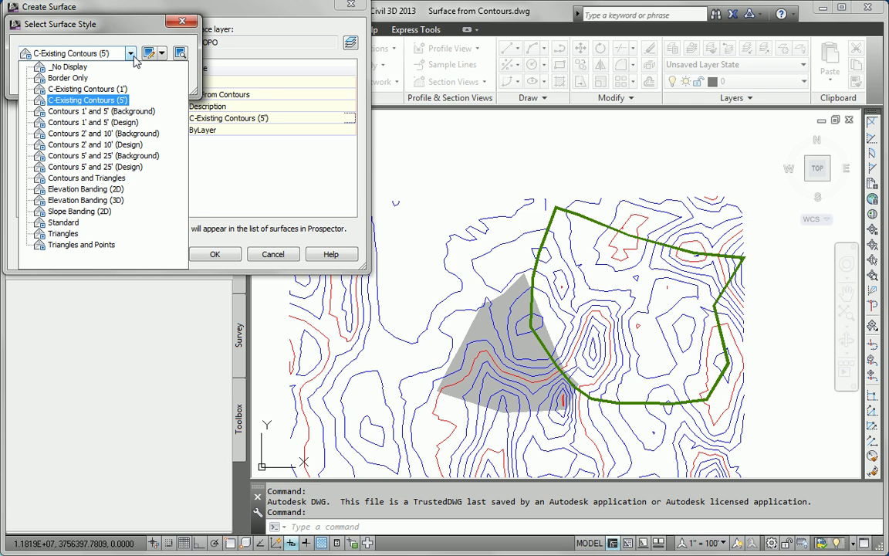
click(130, 54)
click(51, 78)
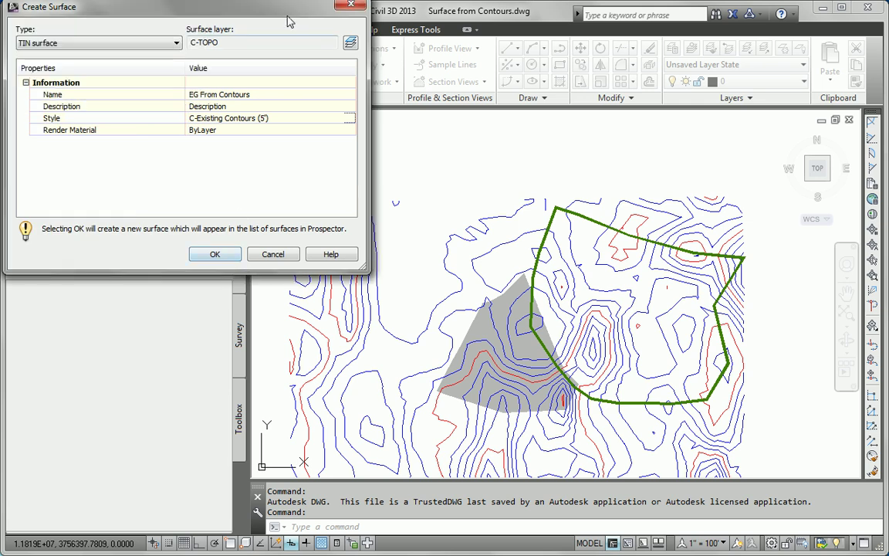
drag(258, 8, 286, 44)
click(264, 288)
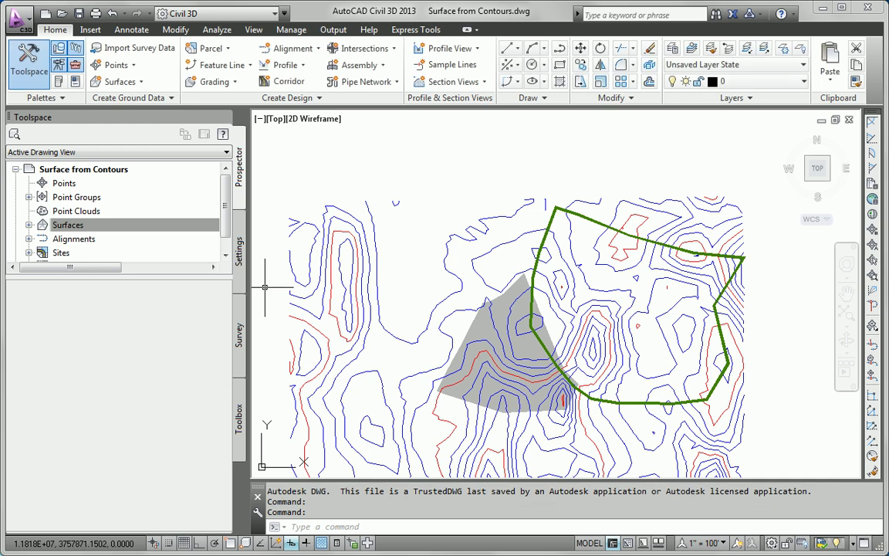
- Start adding contour data to EG From Contours, keeping the default weeding and supplementing settings
click(29, 224)
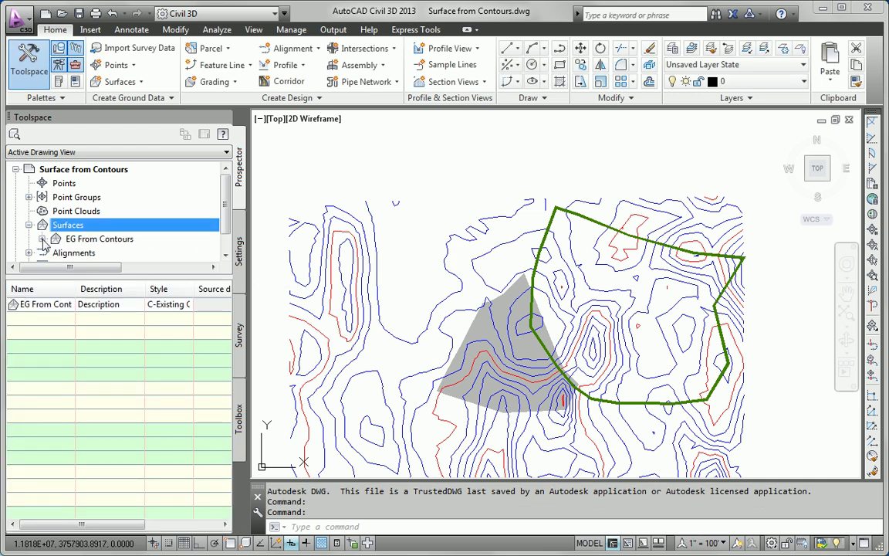
click(41, 239)
scroll(229, 217, down, 2)
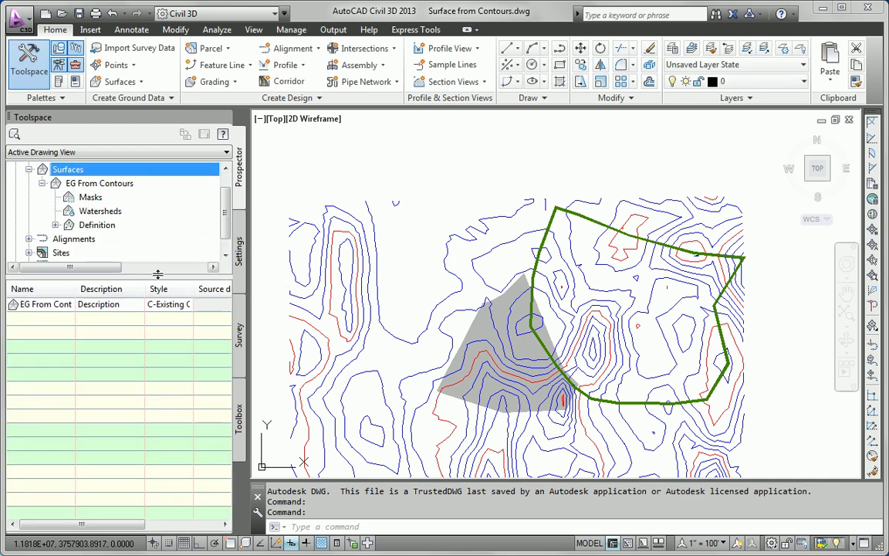
drag(159, 275, 146, 362)
click(55, 224)
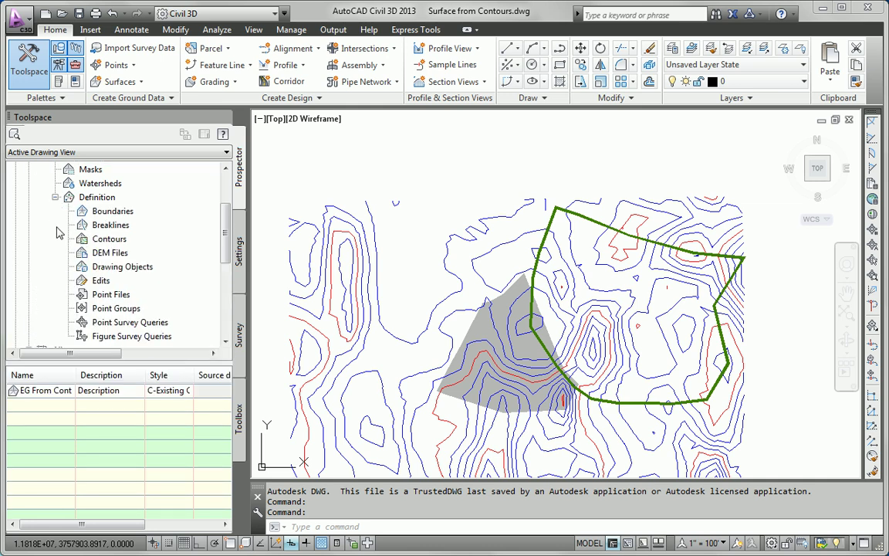
right_click(107, 239)
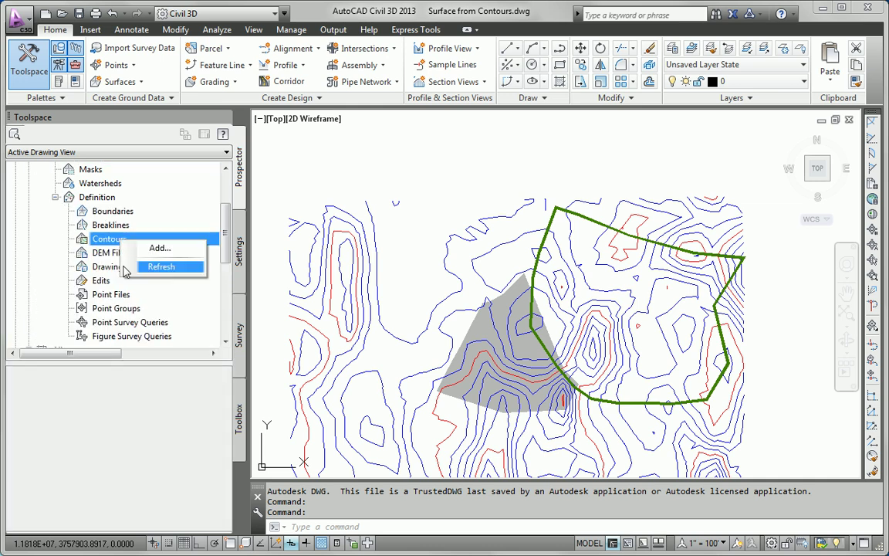
key(Escape)
right_click(113, 241)
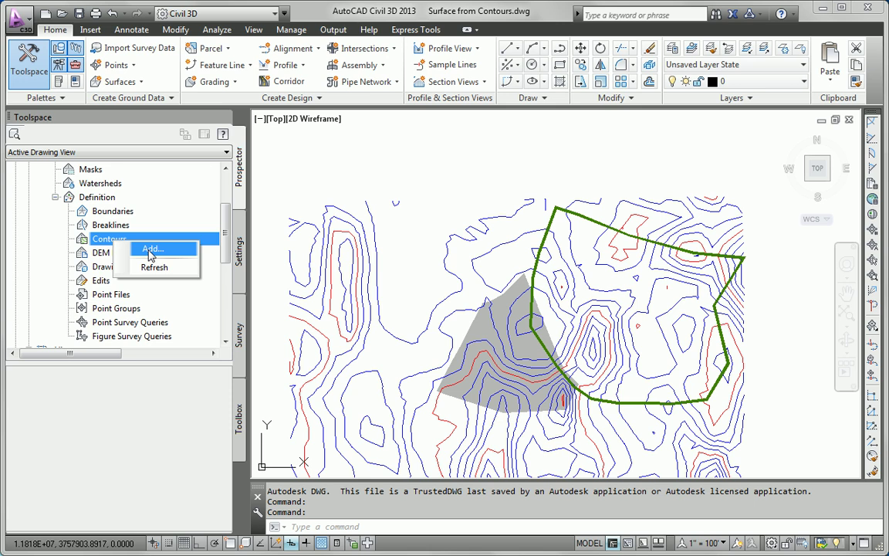
click(150, 256)
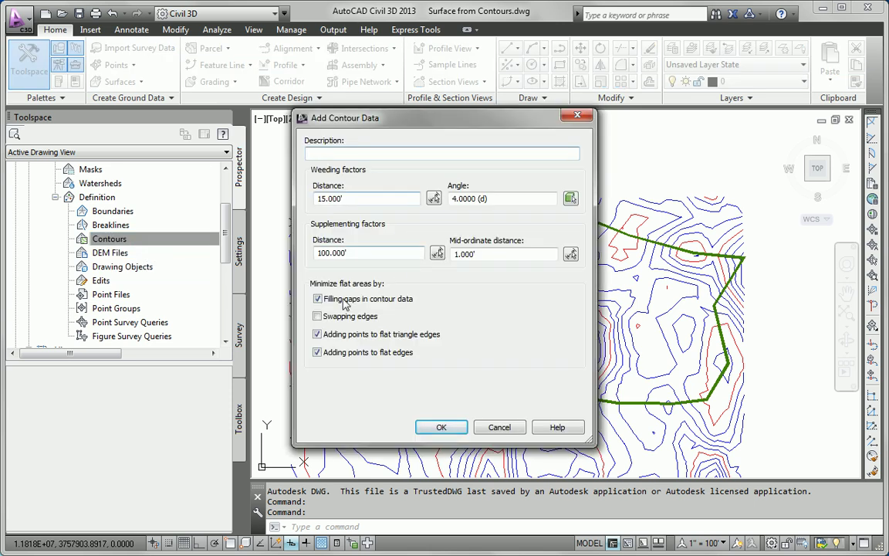
click(445, 426)
- Window-select the 74 contour lines, removing the green boundary, so 73 contours are added
scroll(451, 259, down, 3)
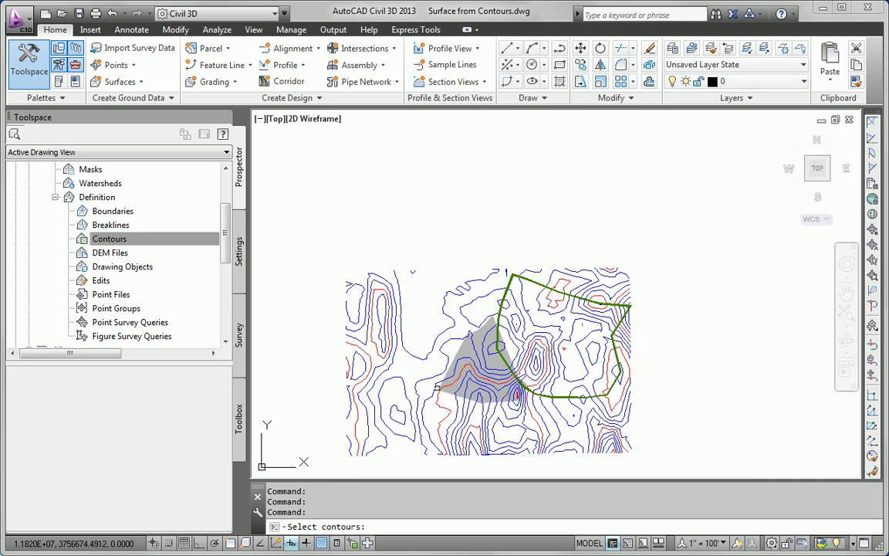
click(340, 210)
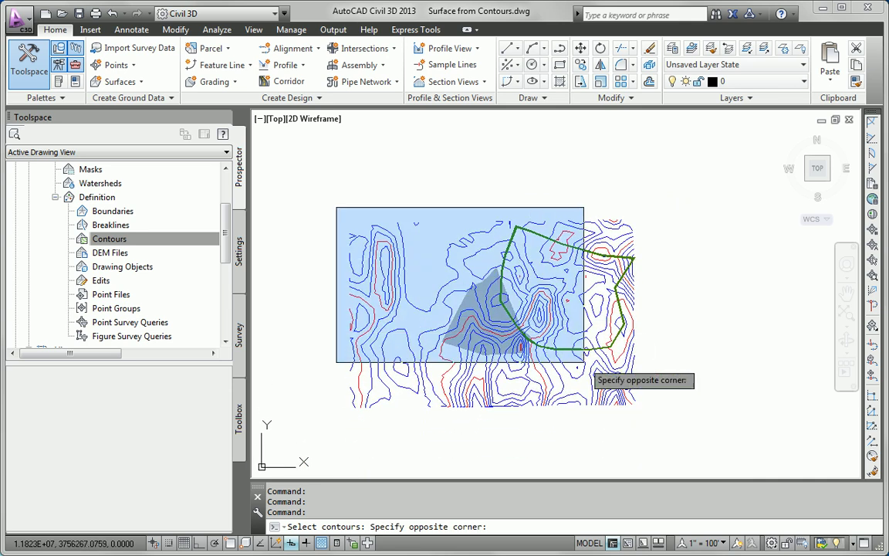
click(665, 385)
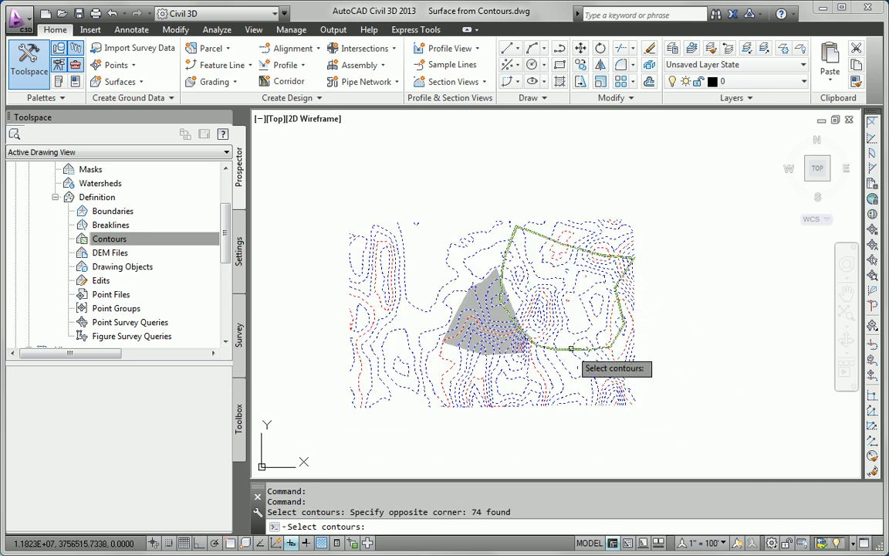
shift+click(510, 310)
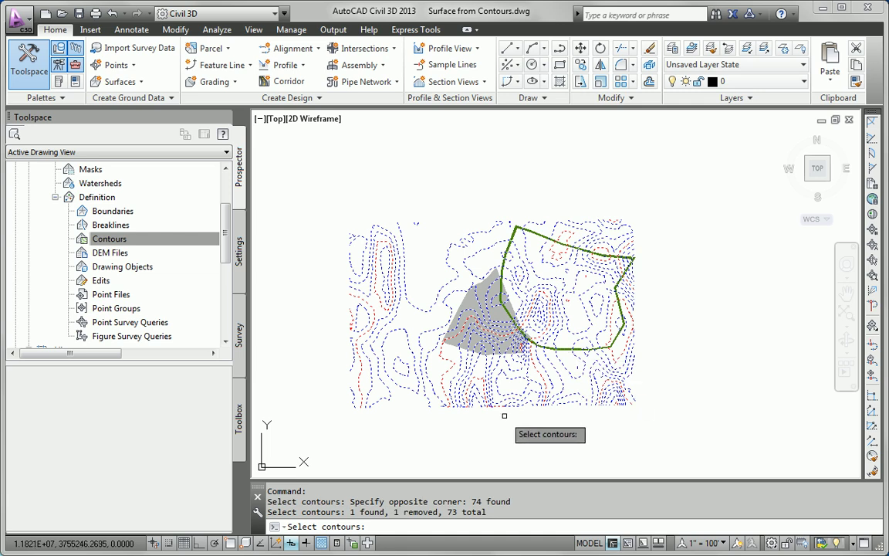
key(Return)
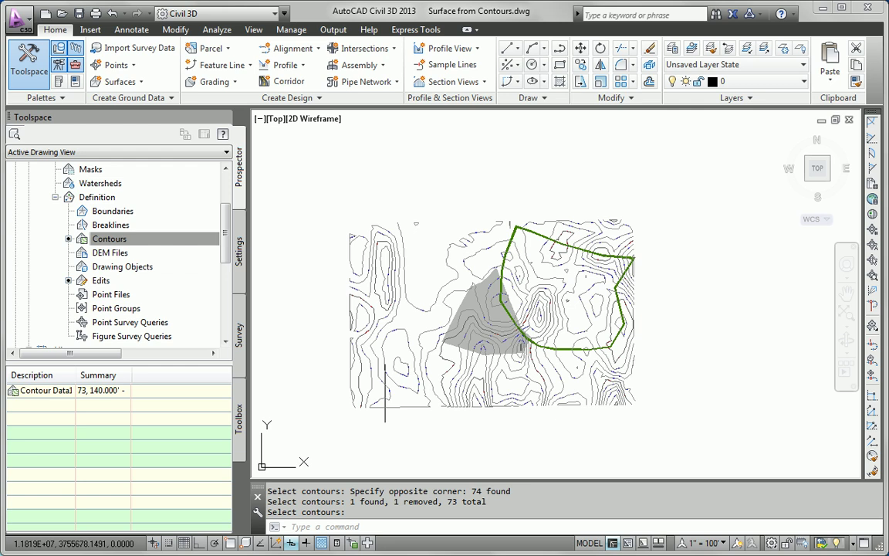
scroll(377, 341, up, 4)
scroll(359, 325, down, 5)
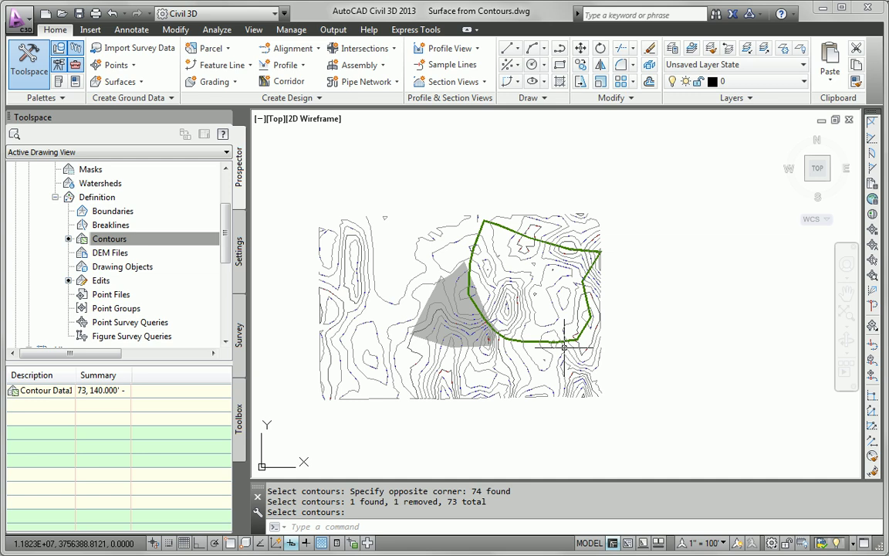
- Add the green polyline as an outer non-destructive boundary, trimming the surface contours inside it
right_click(118, 213)
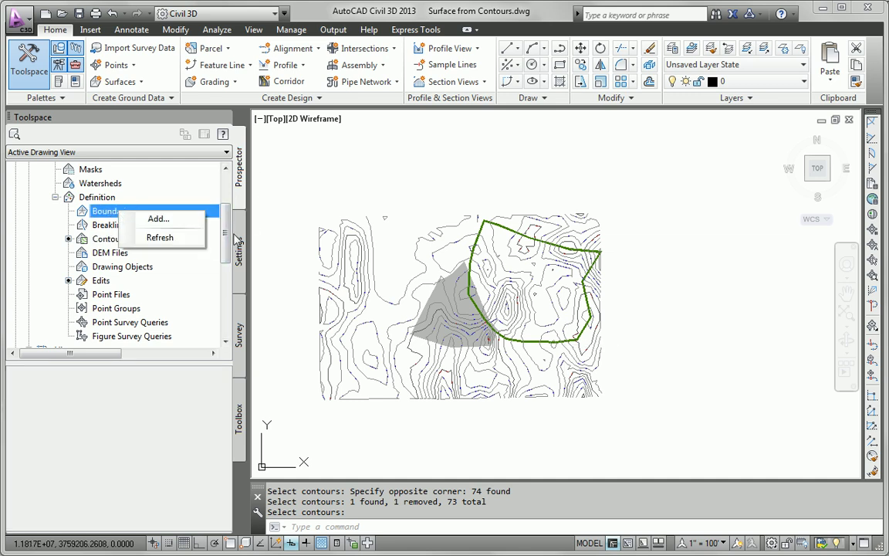
scroll(214, 216, up, 2)
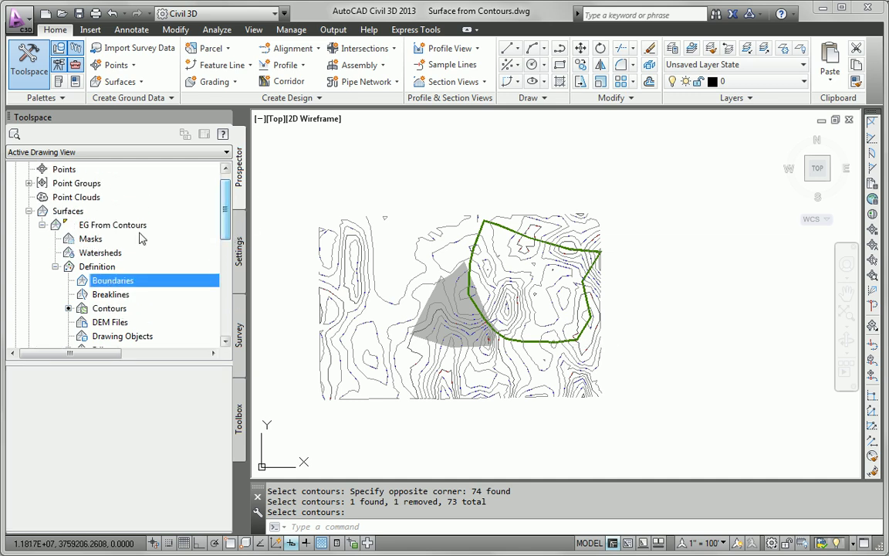
right_click(148, 281)
click(158, 287)
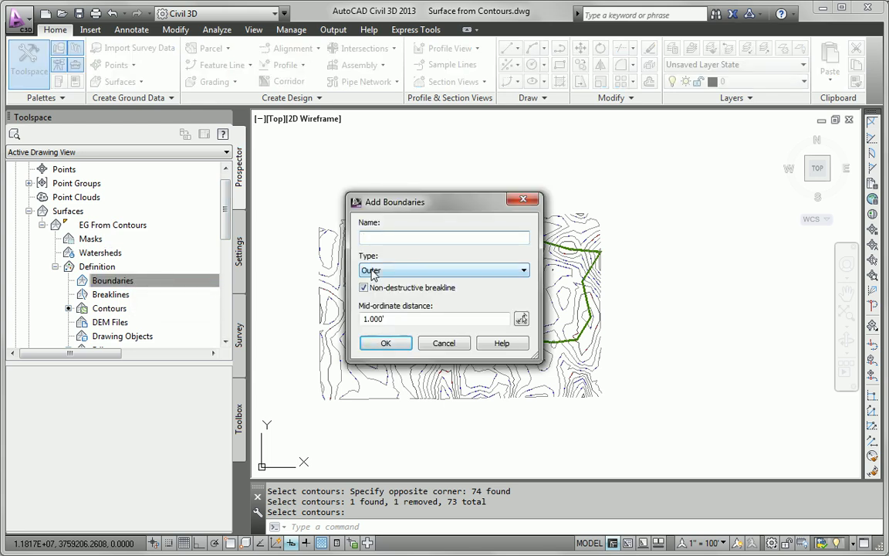
click(384, 344)
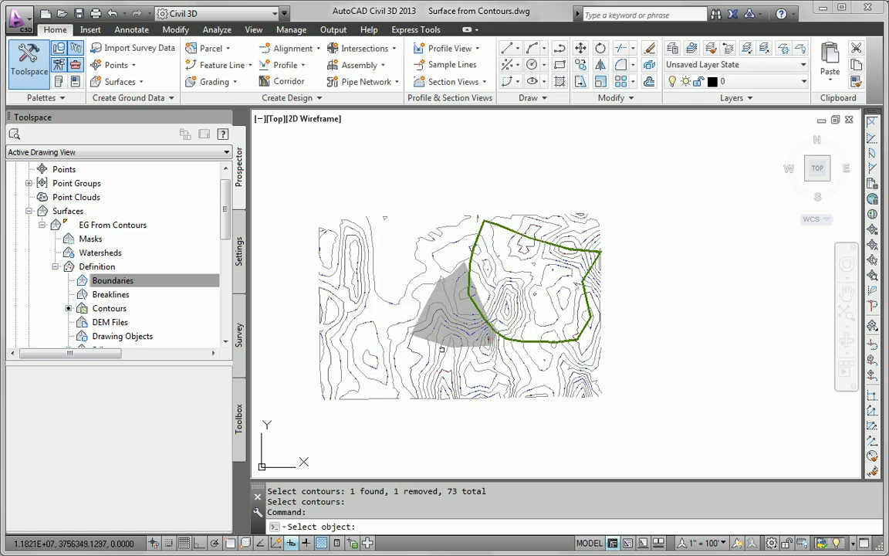
scroll(493, 312, up, 2)
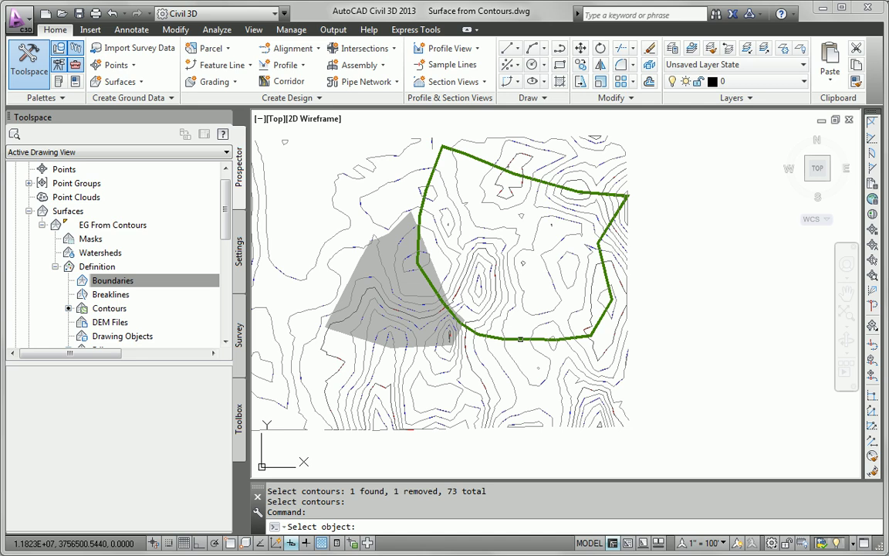
scroll(459, 359, up, 2)
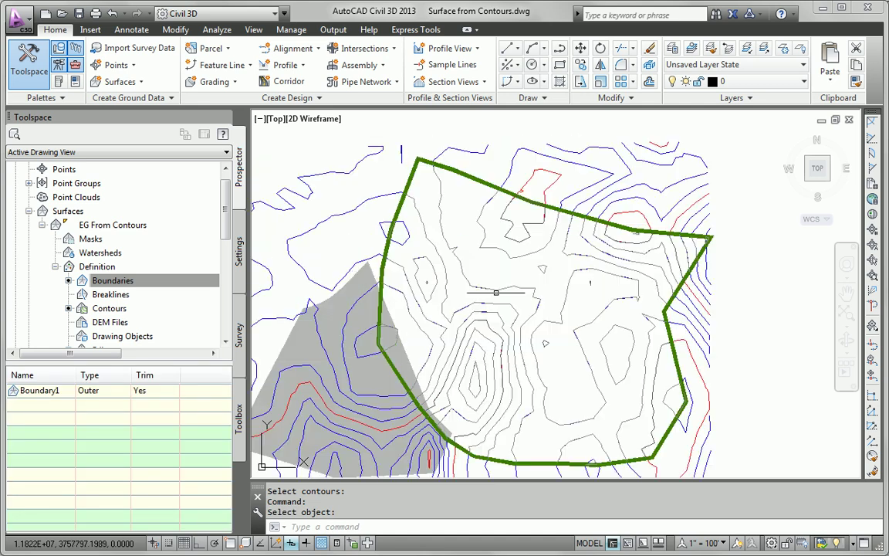
scroll(496, 291, up, 2)
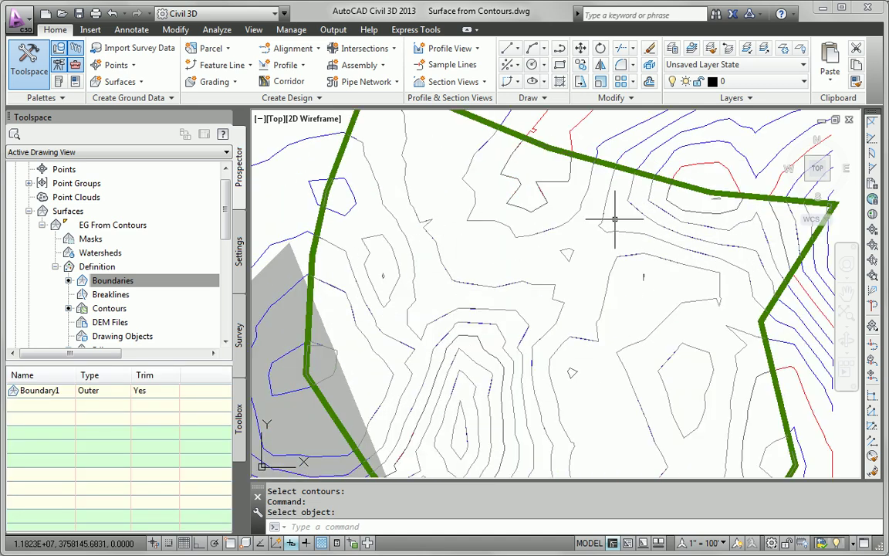
scroll(615, 219, down, 3)
middle_drag(552, 224, 511, 234)
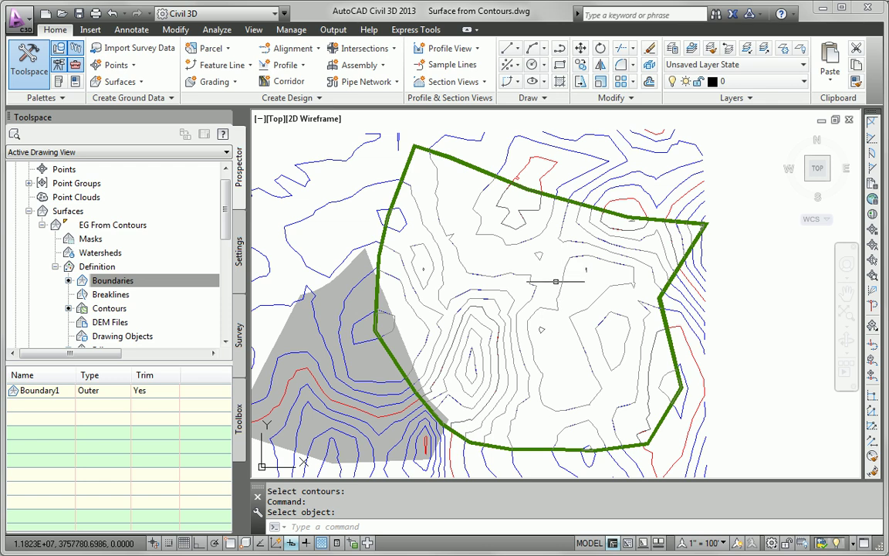
scroll(556, 282, down, 3)
middle_drag(546, 305, 589, 281)
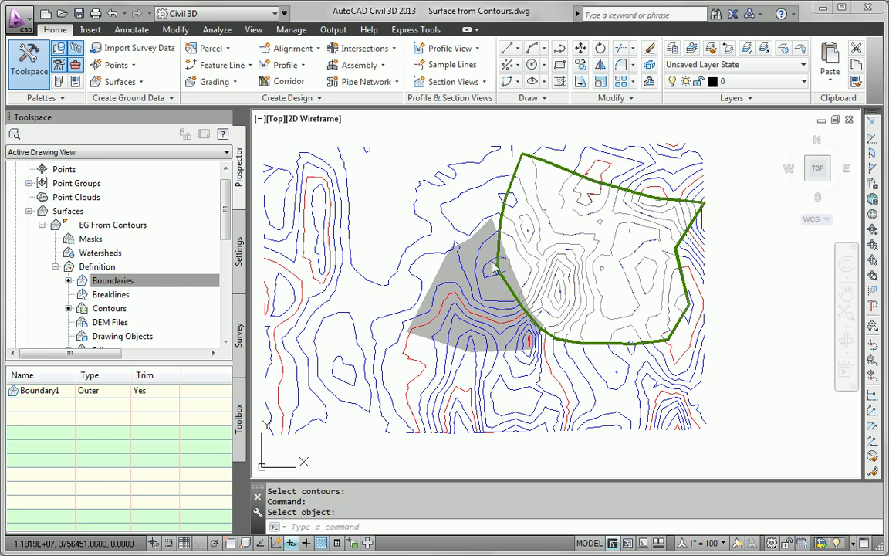
- Set the surface's elevation analysis to 3 ranges and run it, covering 160' to 205'
click(550, 226)
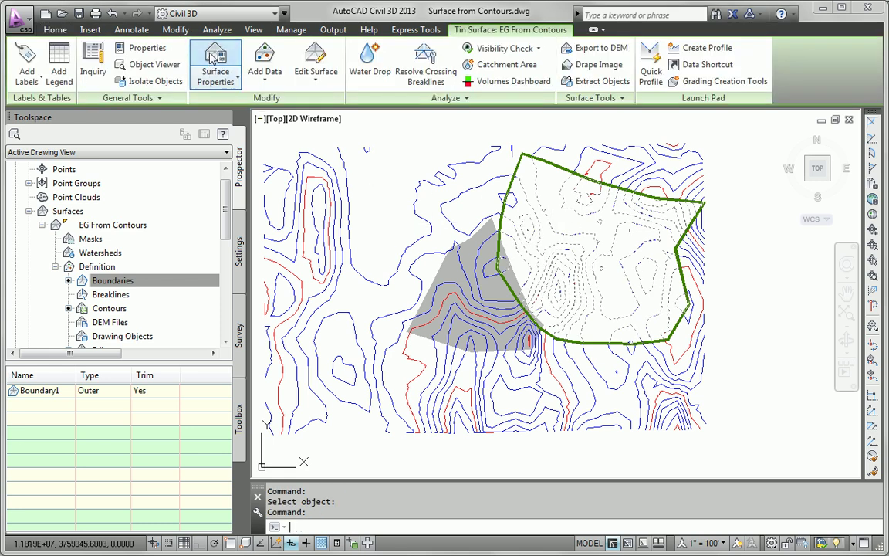
click(213, 59)
click(324, 146)
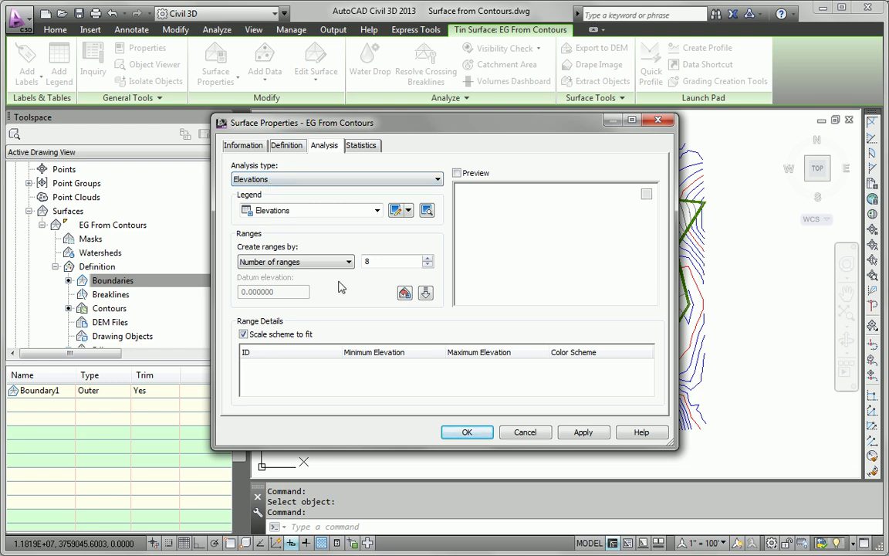
drag(374, 261, 356, 267)
key(Tab)
key(Return)
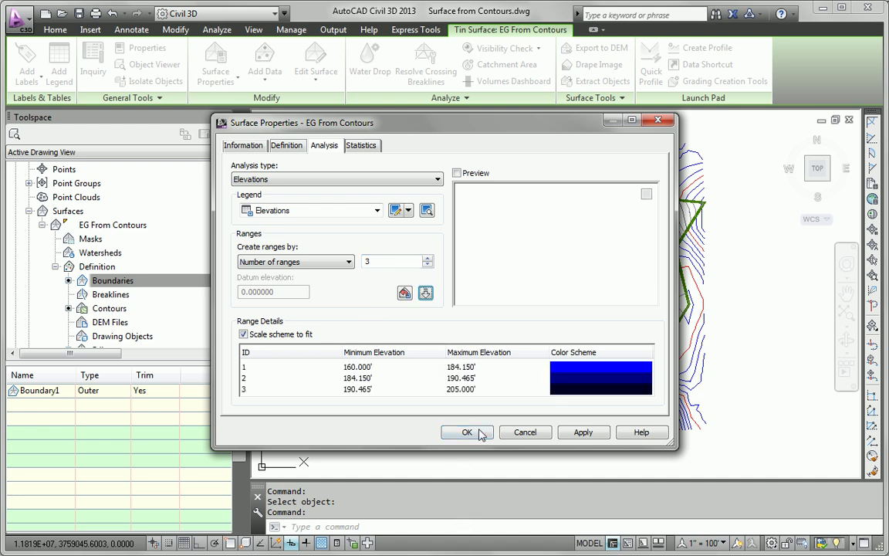
- Set range 1 to green, range 2 to yellow and range 3 to red
double_click(513, 367)
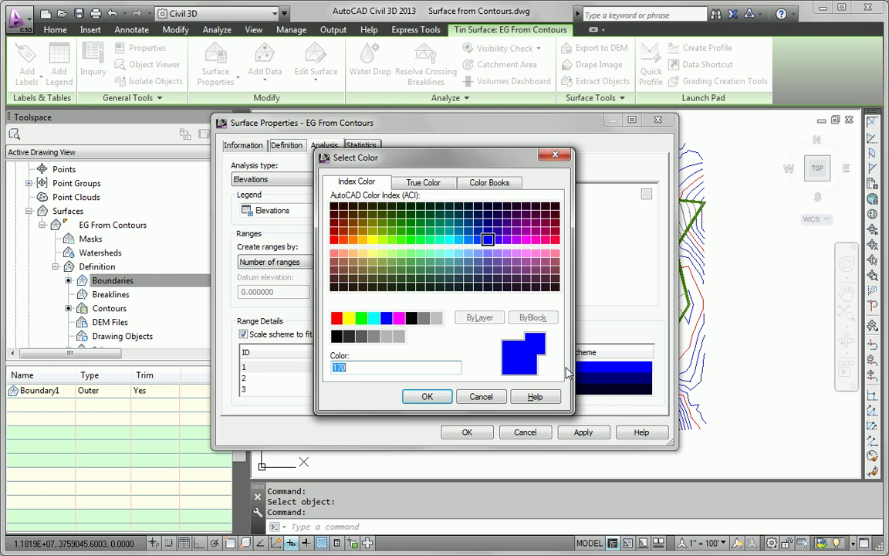
click(360, 317)
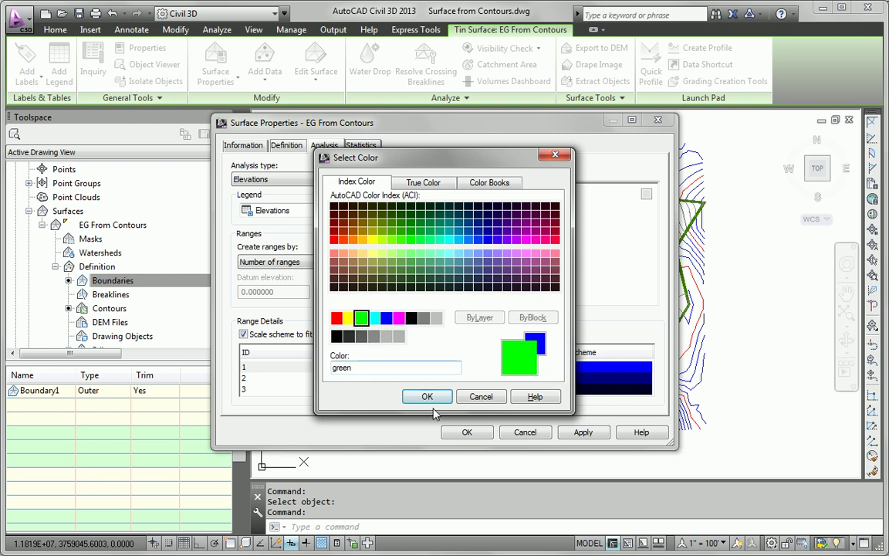
click(427, 396)
double_click(501, 377)
click(349, 317)
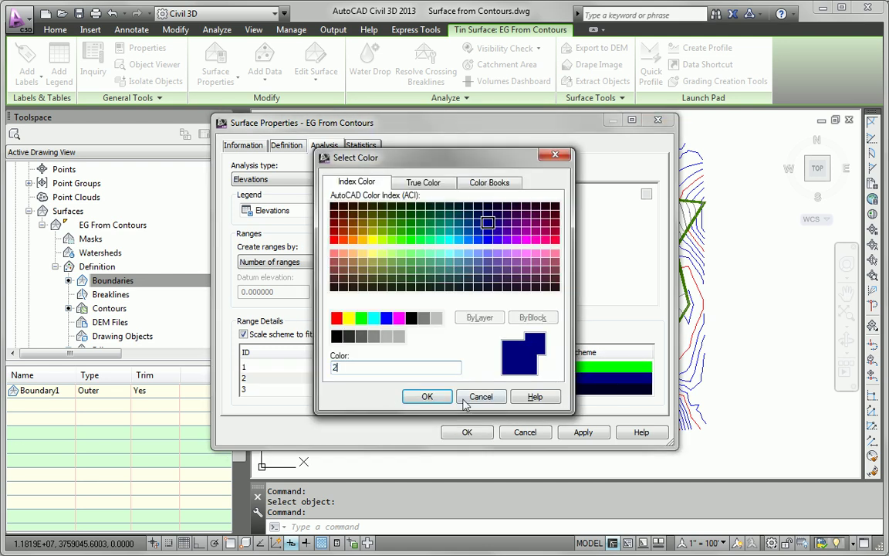
click(427, 396)
double_click(513, 389)
click(339, 317)
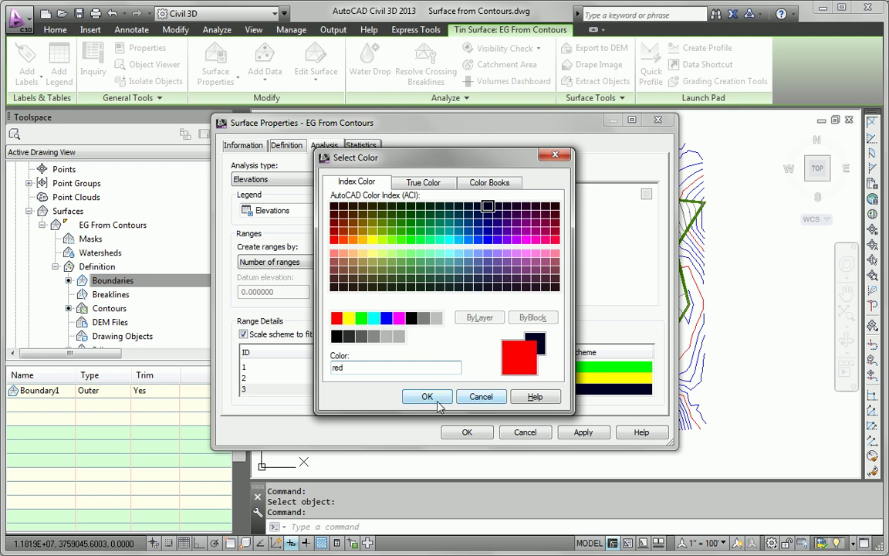
click(427, 396)
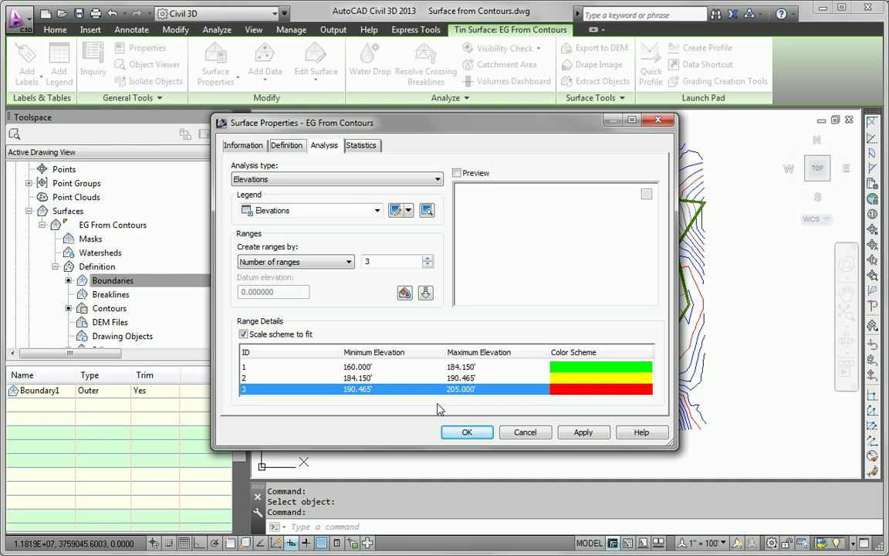
- Edit the range breaks: range 1 maximum 185, range 2 185 to 190, range 3 minimum 190
click(357, 367)
click(467, 366)
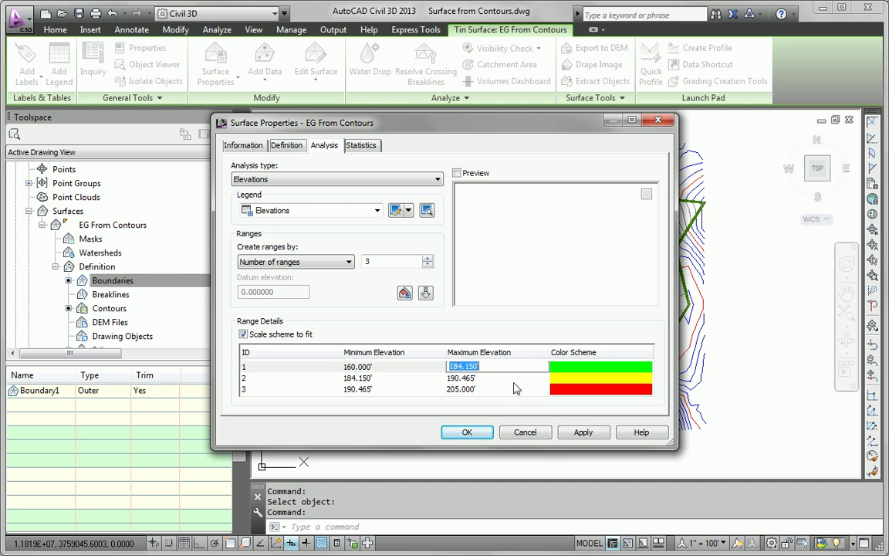
text(185)
click(324, 378)
click(324, 378)
text(18)
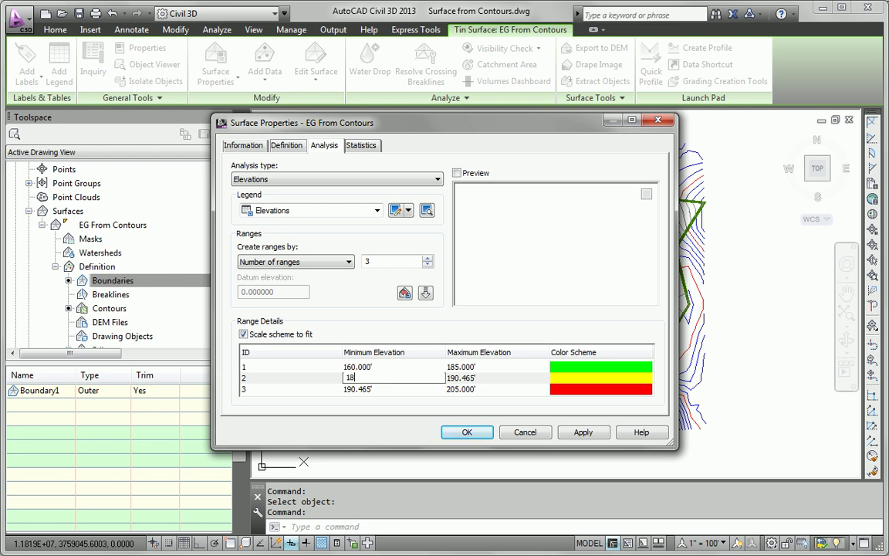
text(5)
click(463, 378)
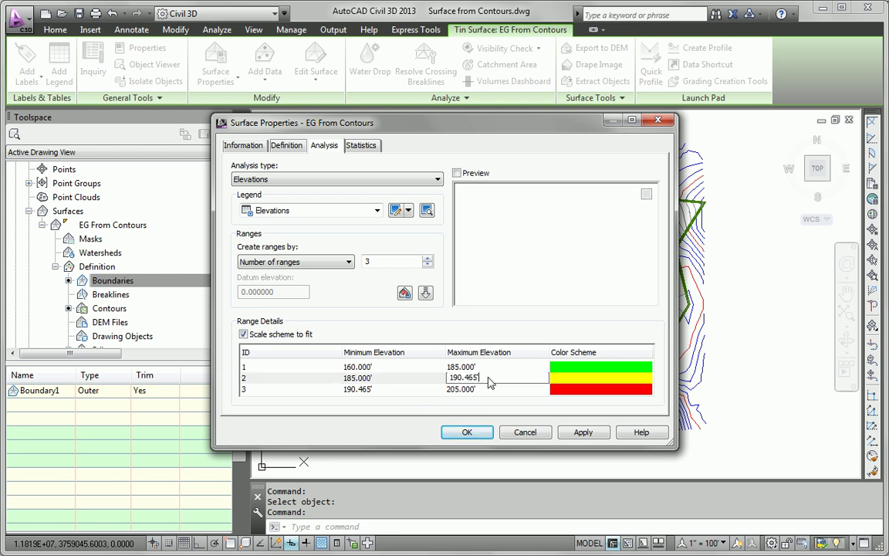
click(463, 378)
text(190)
click(362, 389)
click(363, 389)
text(190)
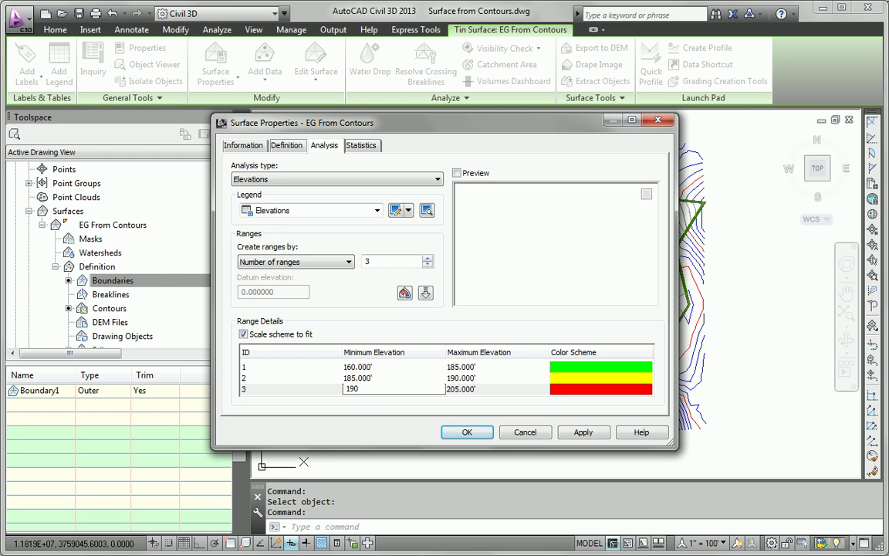
key(Return)
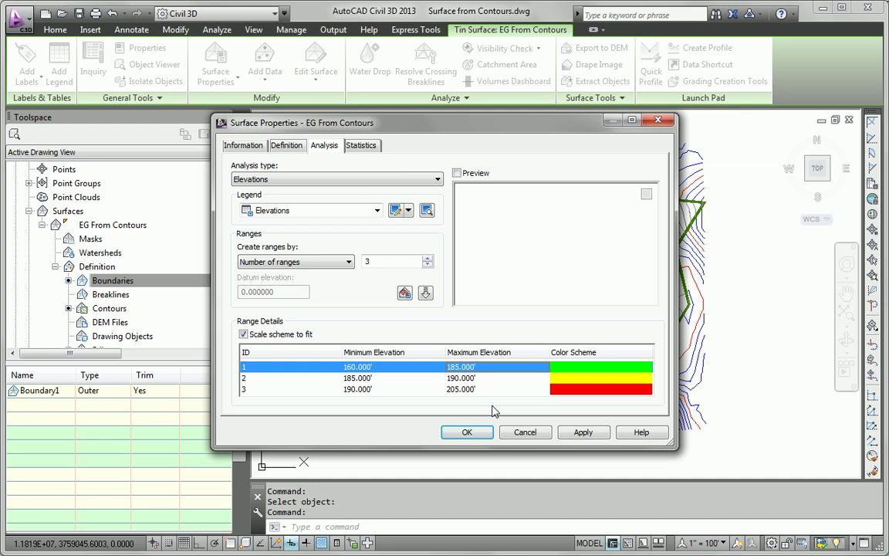
- Change the surface style to Elevation Banding (3D) and apply the surface properties
click(249, 149)
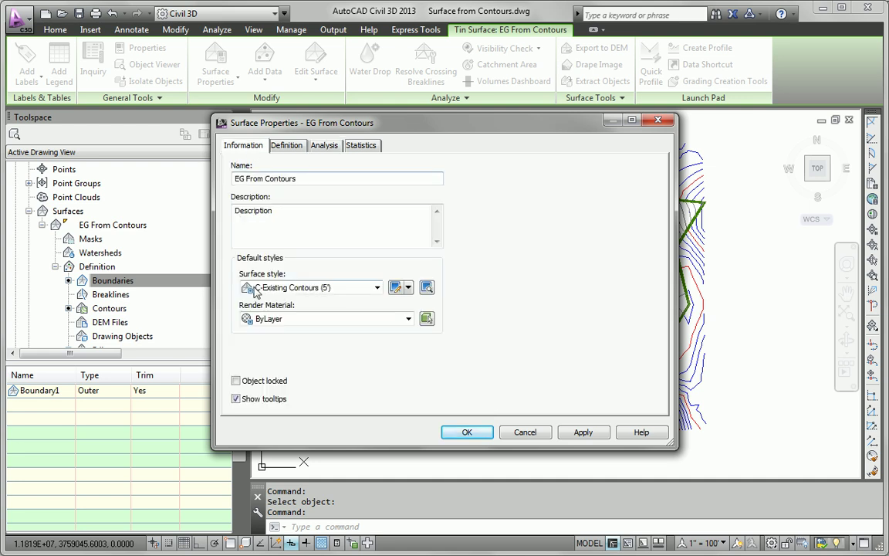
click(293, 288)
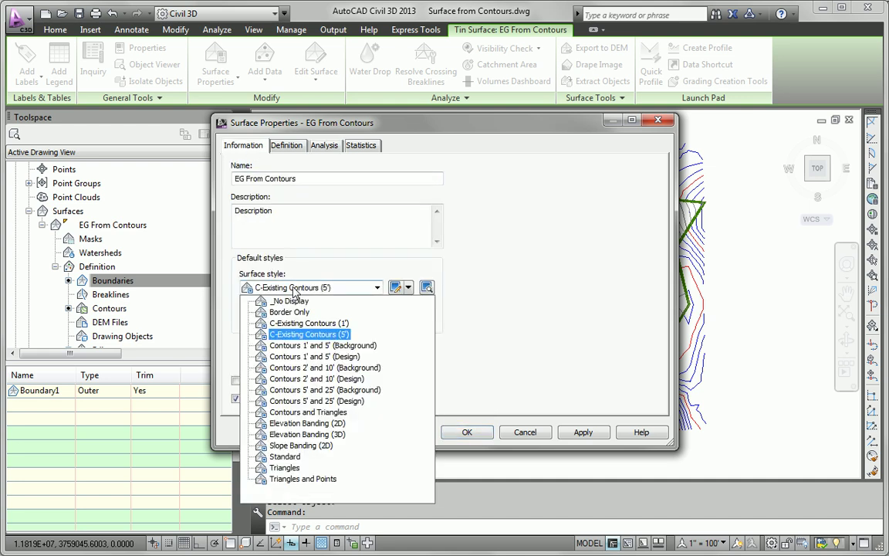
click(305, 434)
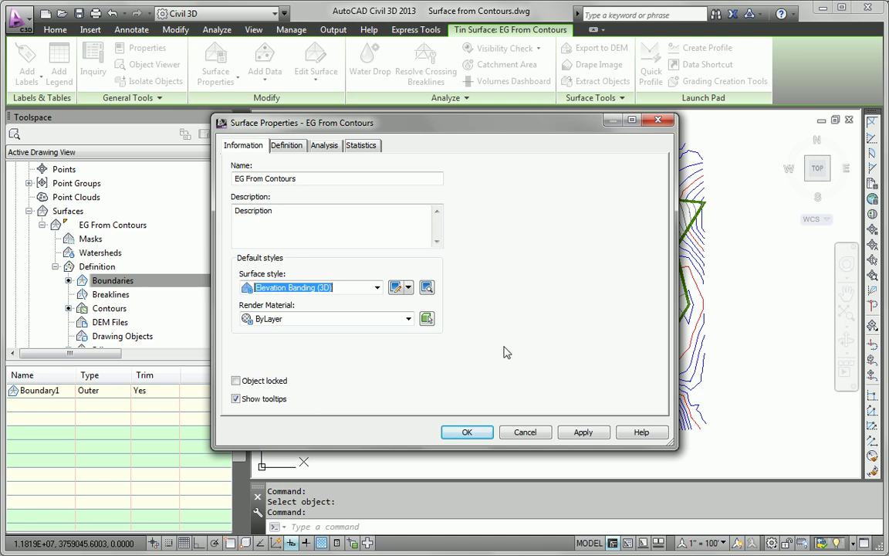
click(464, 434)
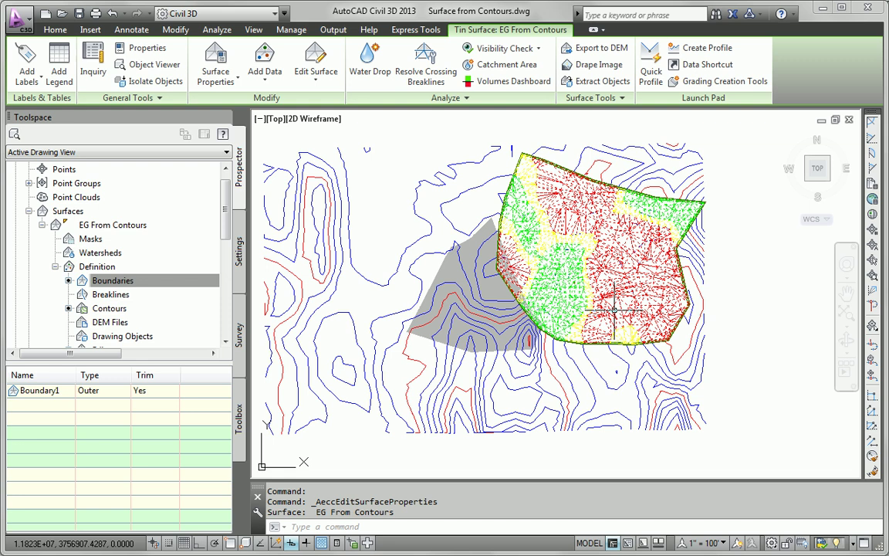
- Open EG From Contours in the Object Viewer, enlarged to fill the screen
middle_drag(582, 263, 578, 263)
scroll(581, 262, up, 3)
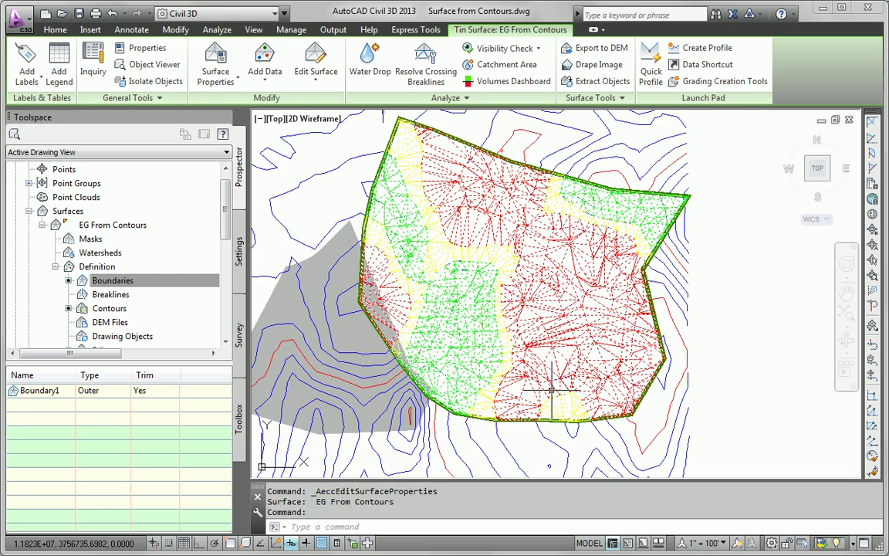
right_click(535, 238)
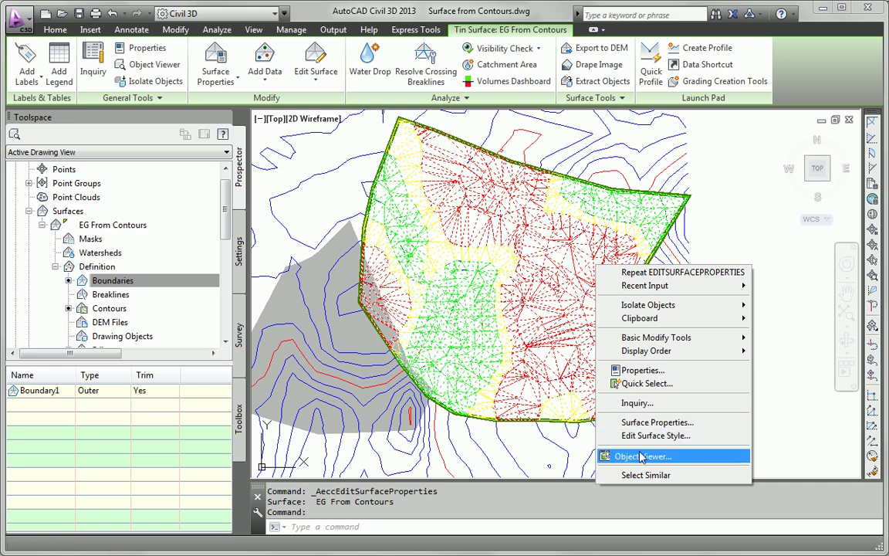
click(578, 410)
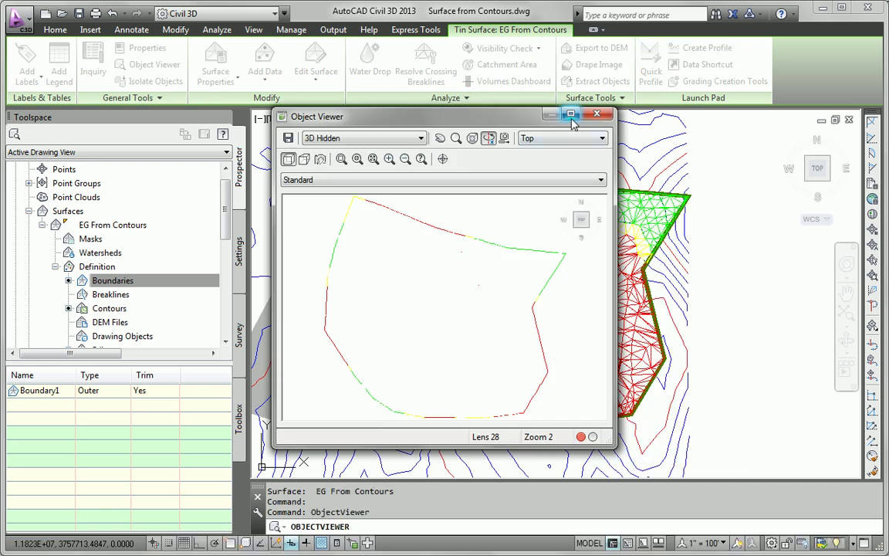
drag(444, 116, 205, 35)
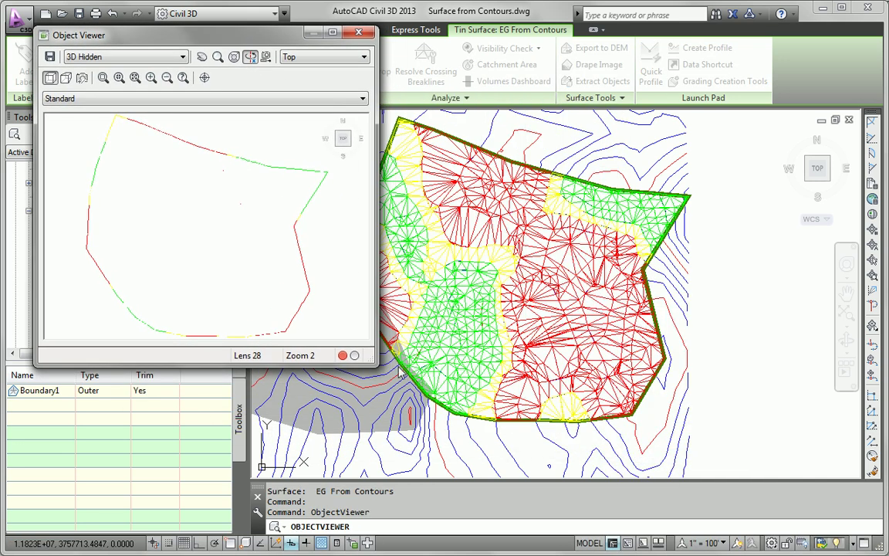
drag(368, 357, 856, 522)
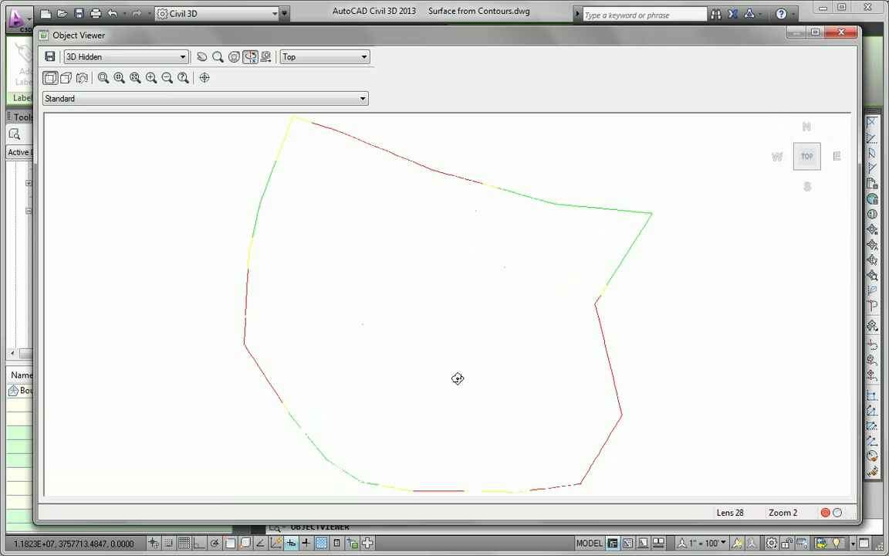
- Shade the surface with the Conceptual visual style and orbit it to examine its relief
drag(448, 374, 428, 316)
click(103, 57)
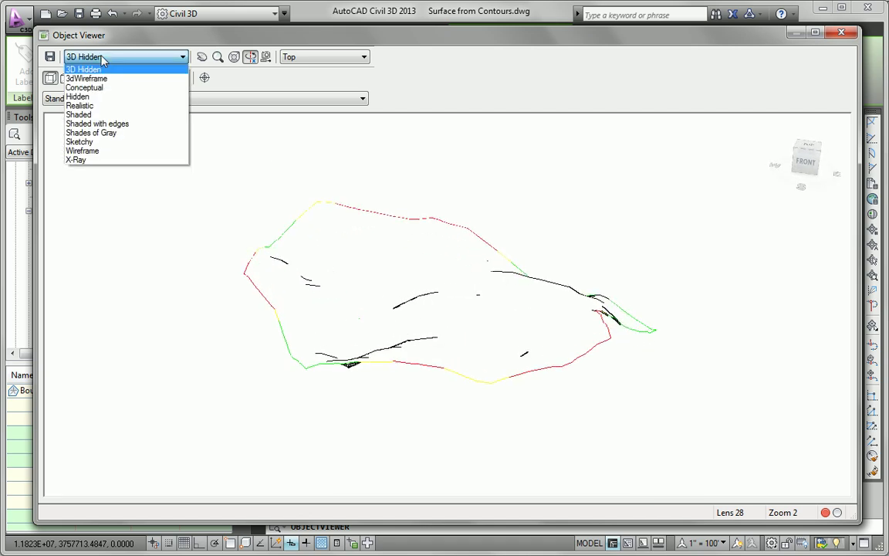
click(91, 88)
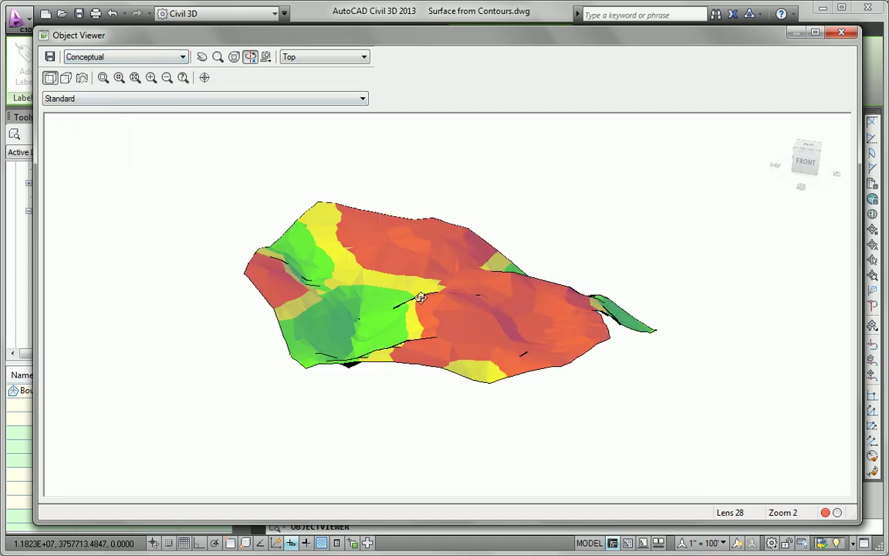
drag(420, 298, 384, 305)
scroll(405, 361, up, 2)
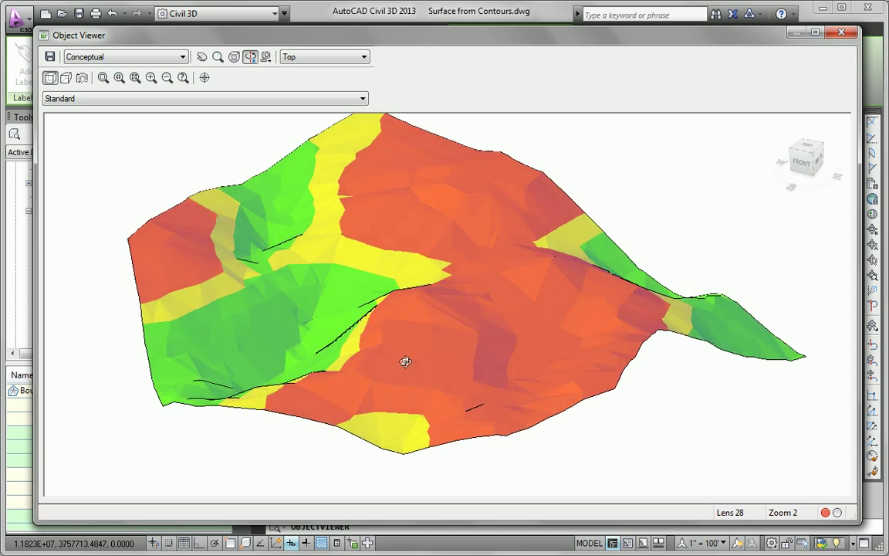
mouse_move(405, 362)
mouse_down()
mouse_move(341, 364)
mouse_move(336, 350)
mouse_move(417, 331)
mouse_move(537, 351)
mouse_move(592, 335)
mouse_move(591, 304)
mouse_move(504, 361)
mouse_move(496, 297)
mouse_move(452, 364)
mouse_move(396, 399)
mouse_move(409, 370)
mouse_move(404, 378)
mouse_up()
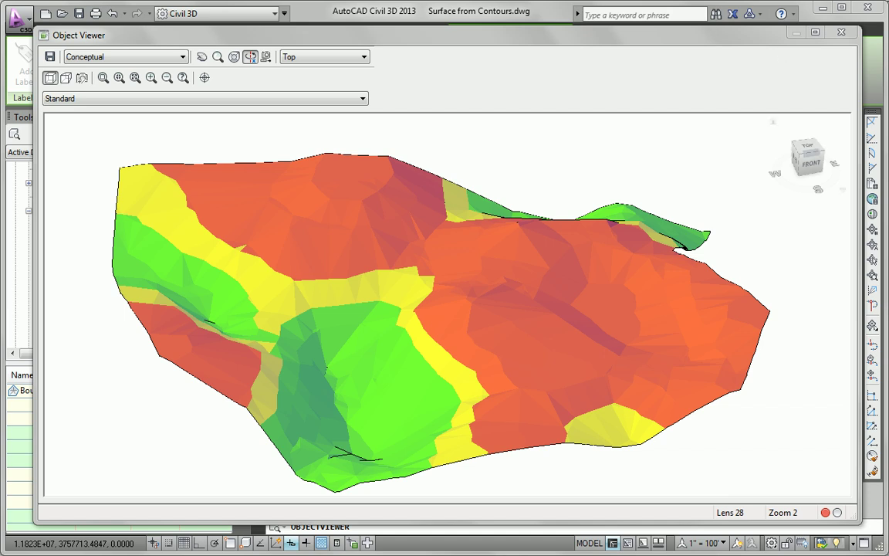
- Close the viewer and restyle EG From Contours back to C-Existing Contours (5')
click(841, 32)
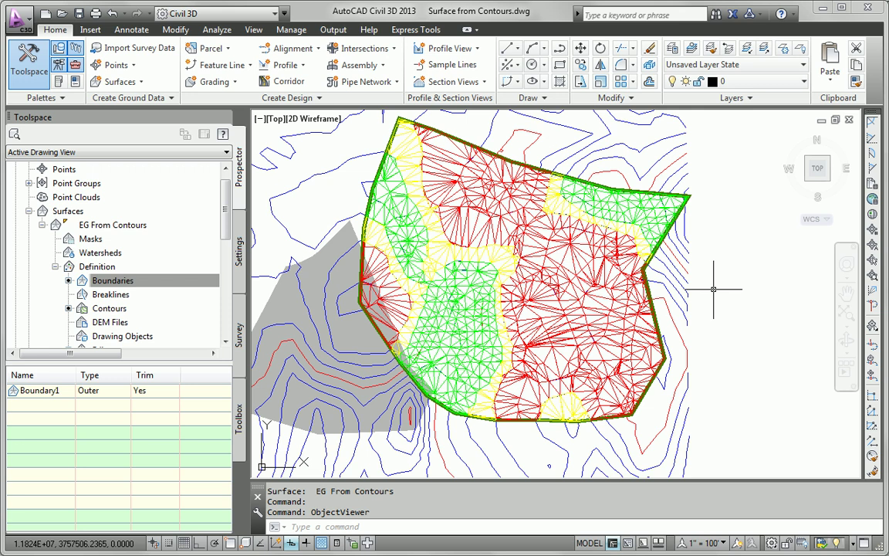
click(536, 252)
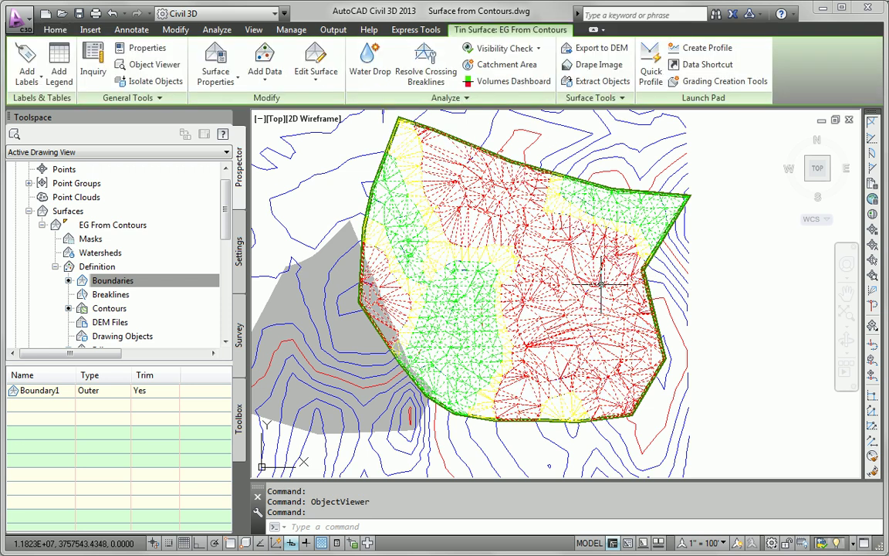
mouse_move(600, 286)
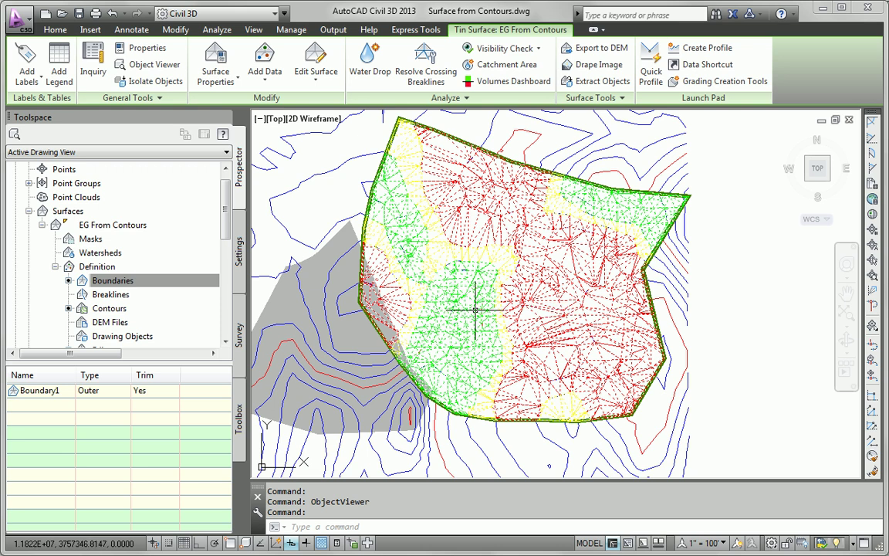
click(216, 60)
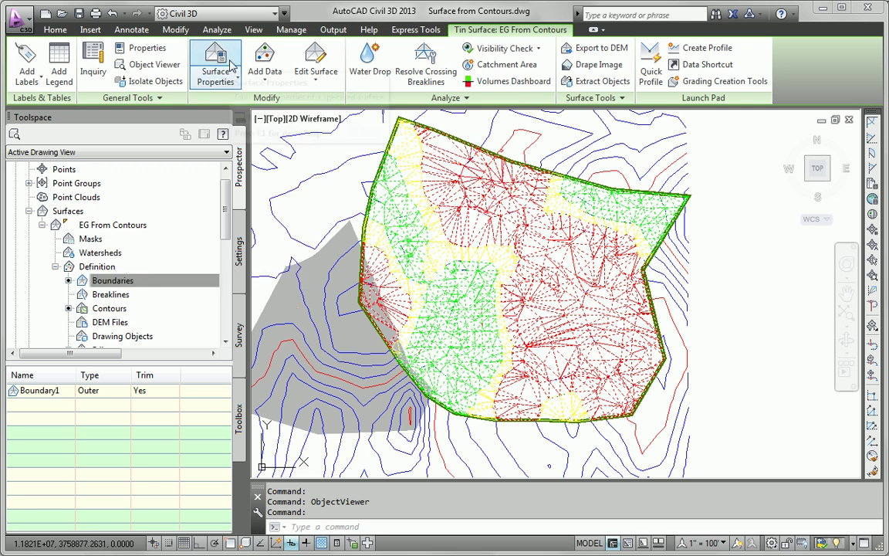
click(376, 287)
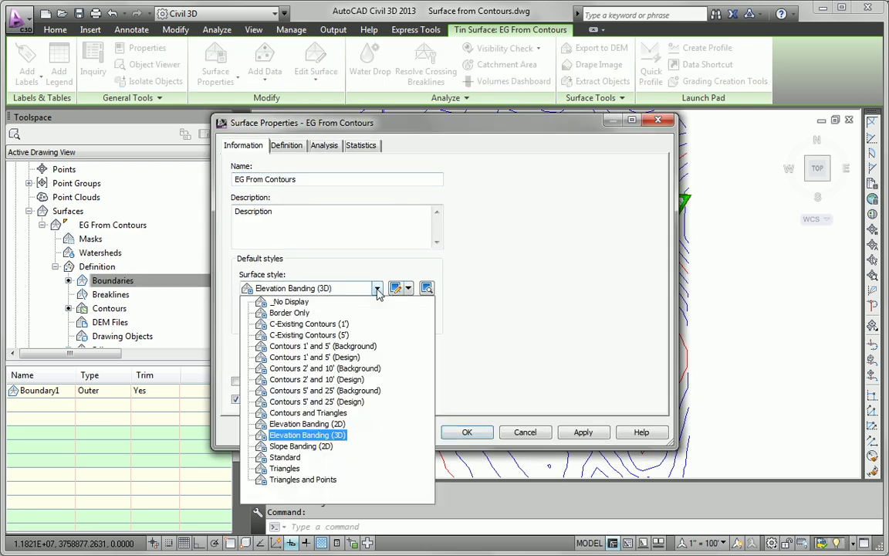
click(293, 336)
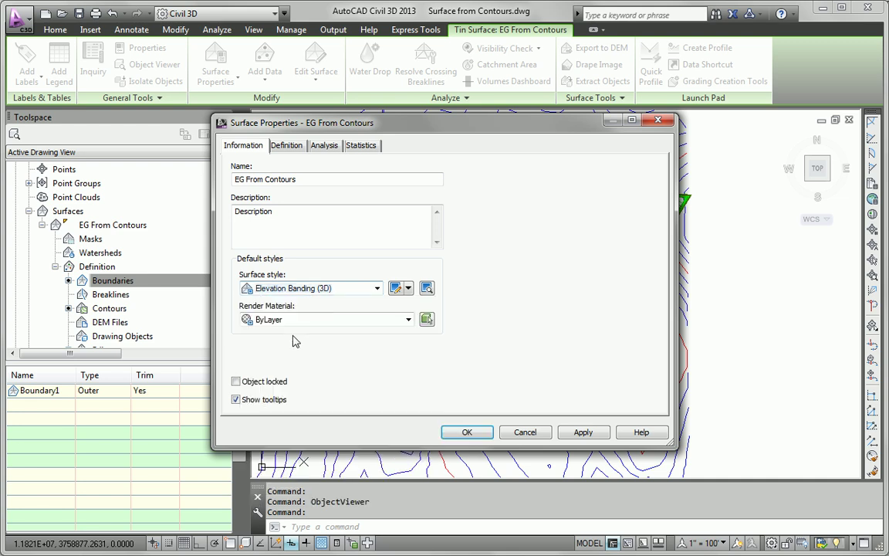
click(463, 432)
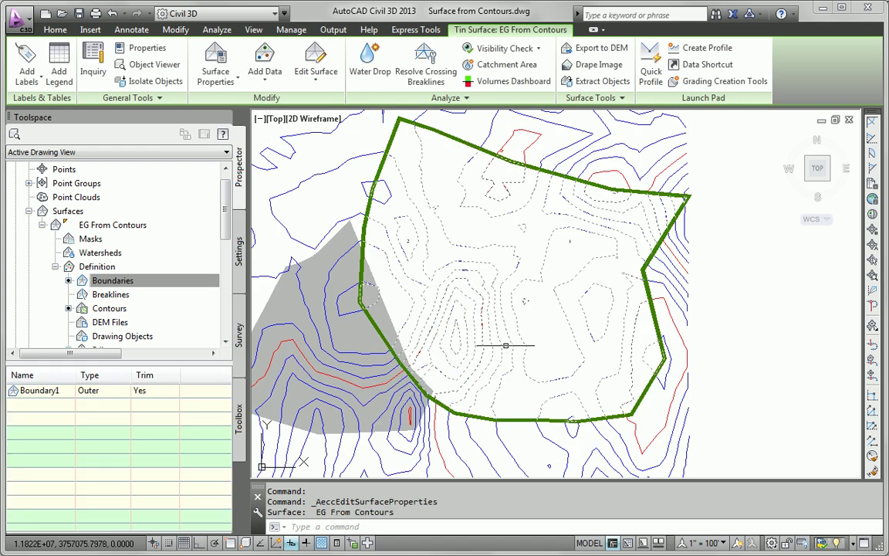
key(Escape)
mouse_move(507, 345)
middle_down()
mouse_move(470, 341)
mouse_move(477, 356)
middle_up()
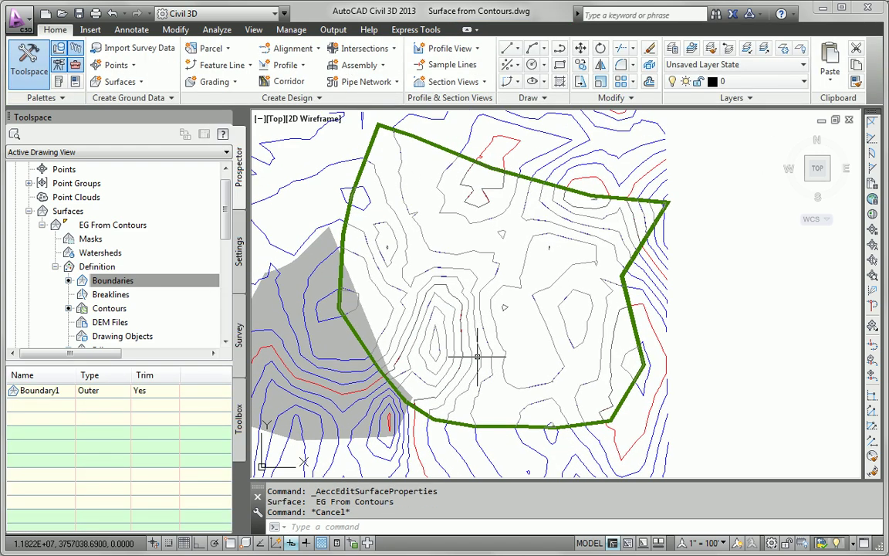
- Switch the ribbon to the Annotate tab
mouse_move(477, 357)
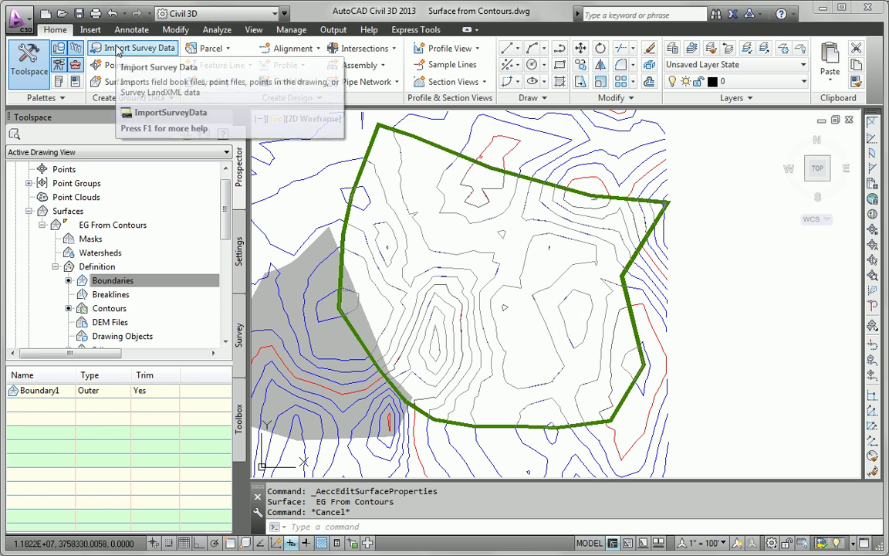
click(129, 31)
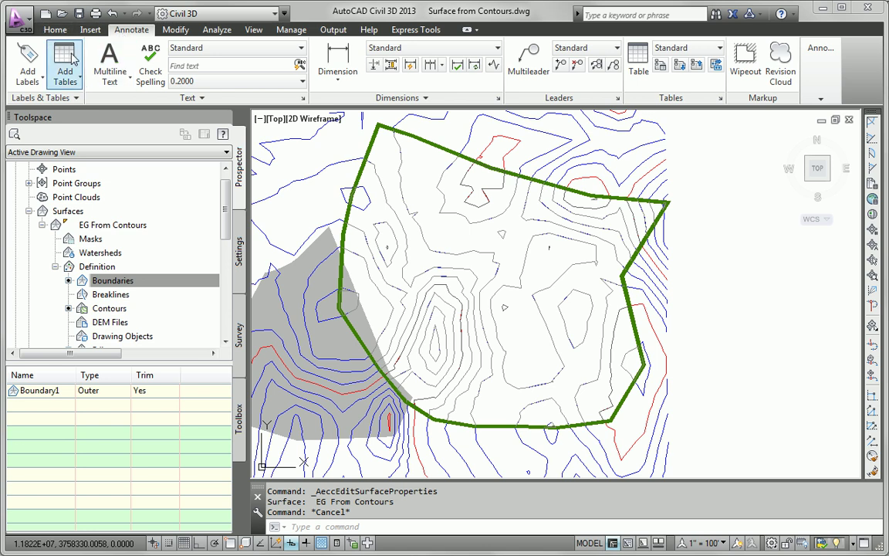
click(31, 65)
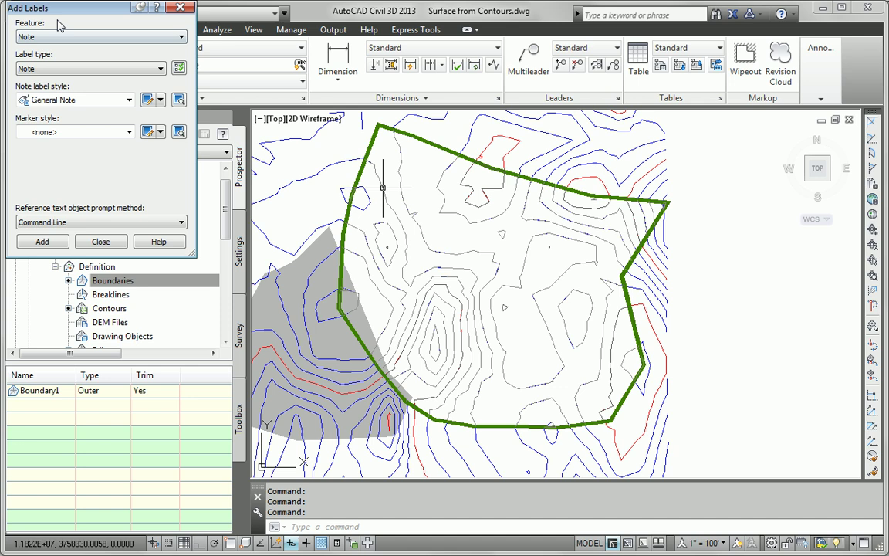
drag(65, 17, 75, 54)
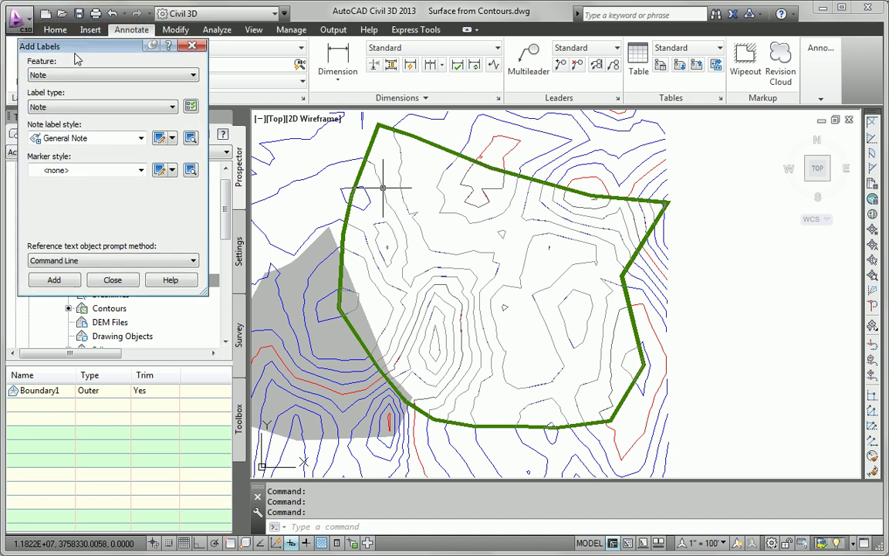
click(108, 280)
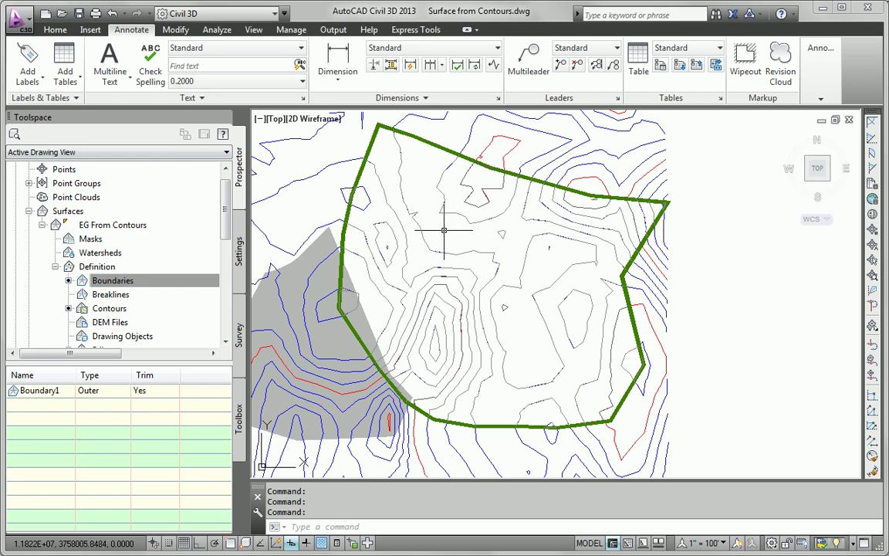
click(405, 191)
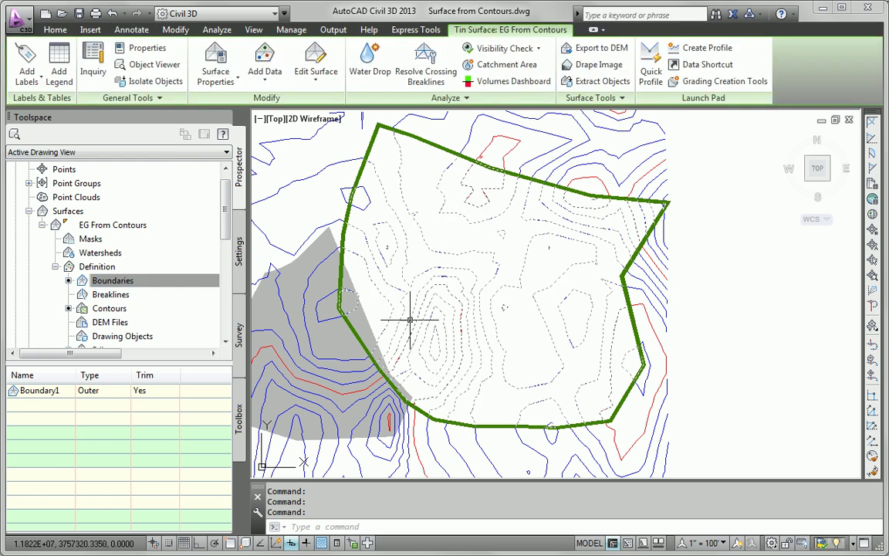
click(38, 84)
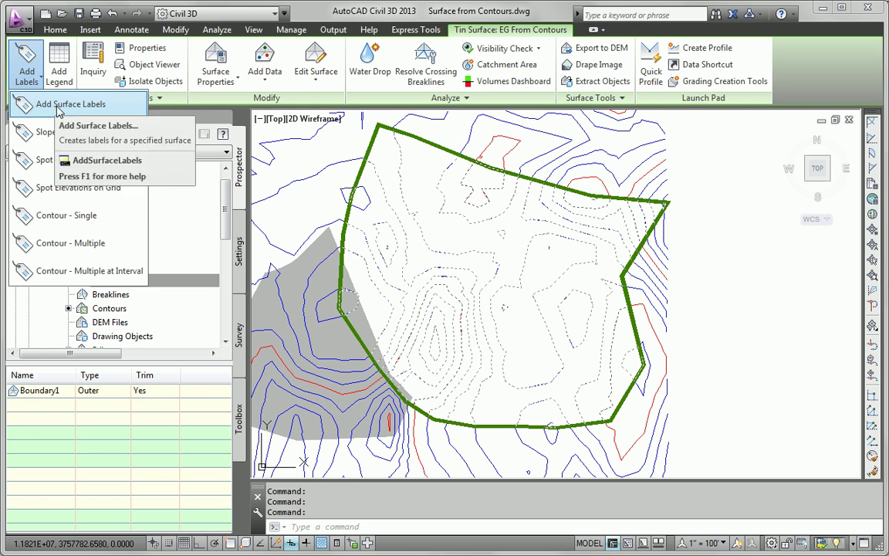
click(65, 106)
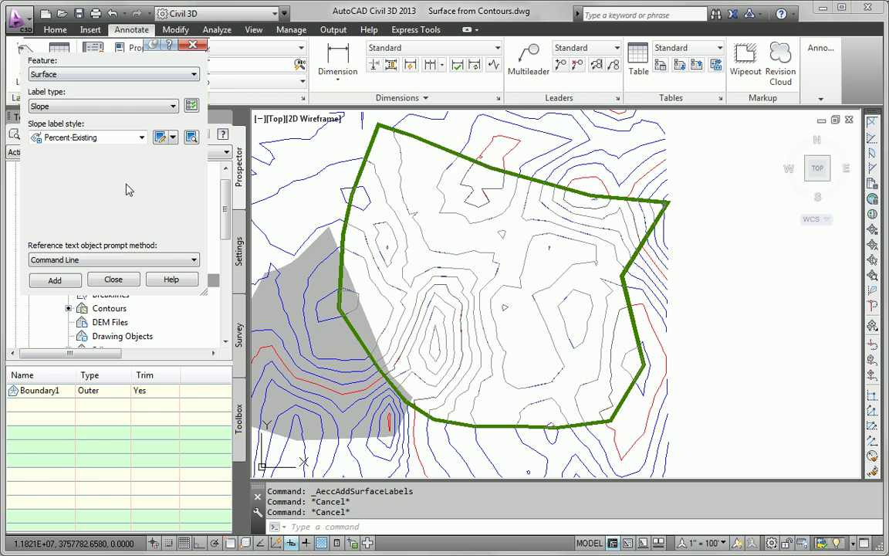
click(114, 280)
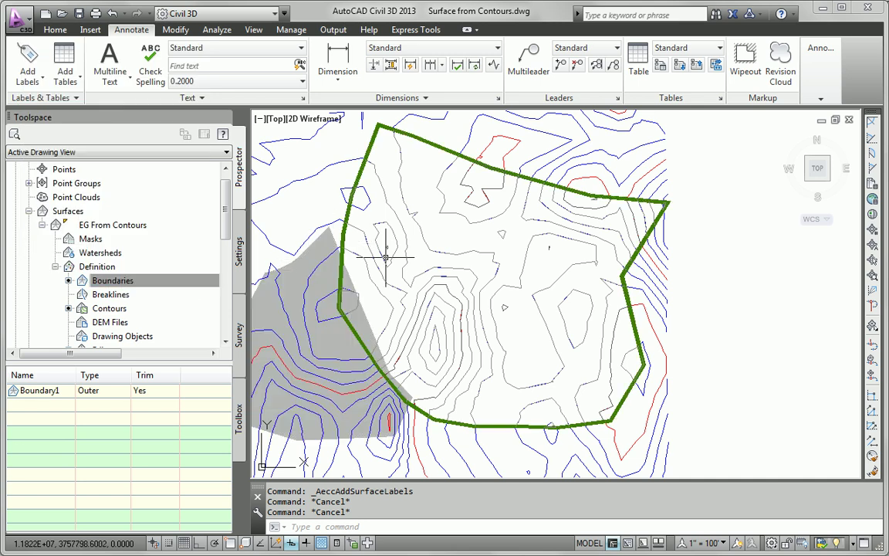
- In Add Labels, set Feature to Surface and Label type to Spot Elevation
click(35, 82)
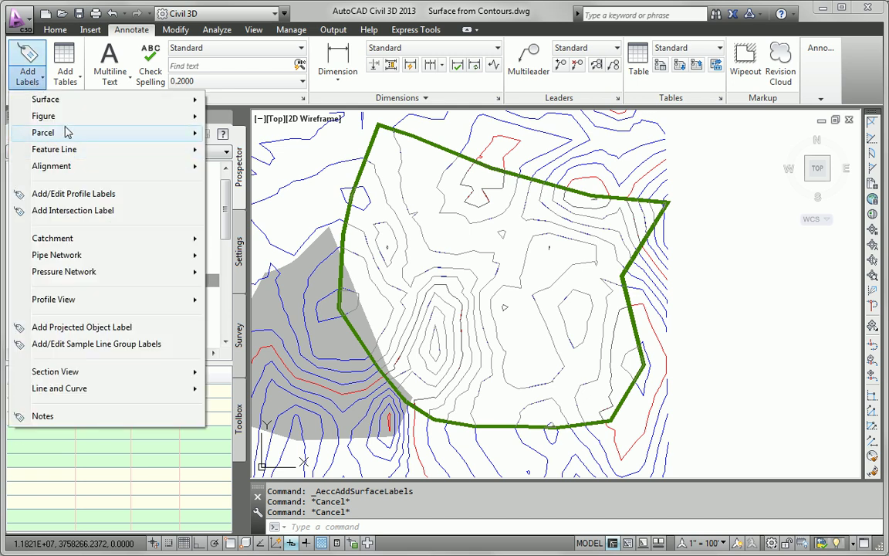
mouse_move(74, 106)
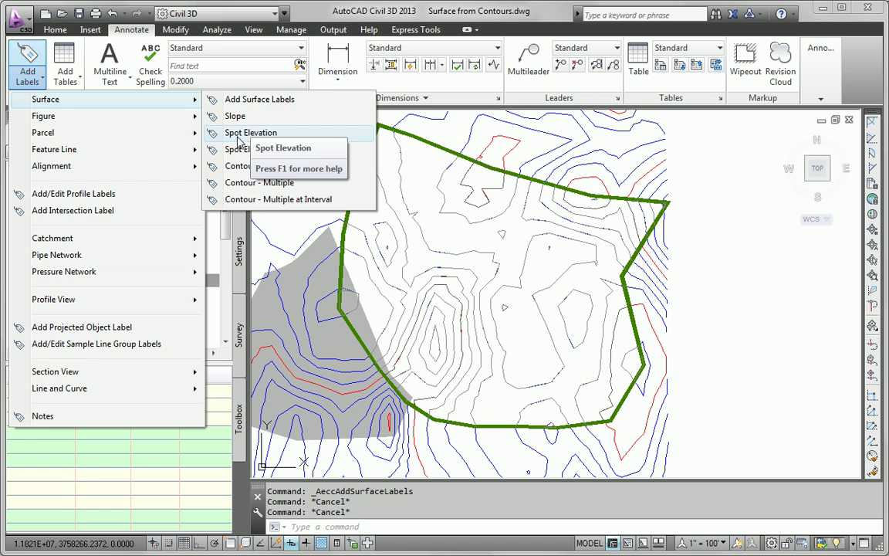
click(28, 60)
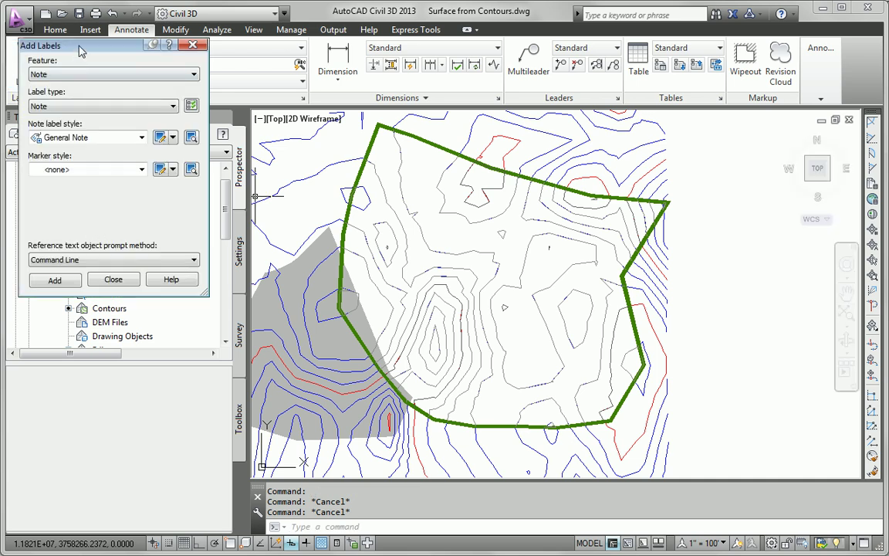
drag(82, 50, 84, 59)
click(93, 82)
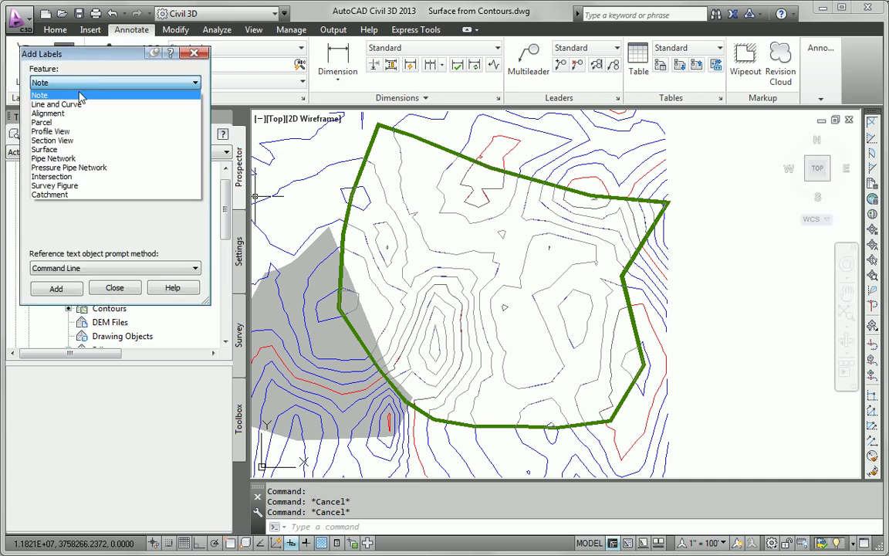
click(53, 146)
click(72, 114)
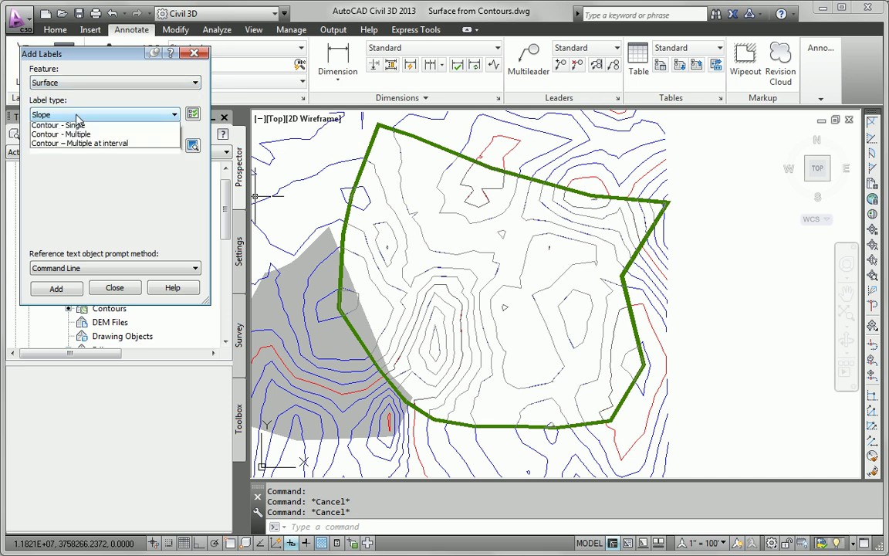
click(73, 137)
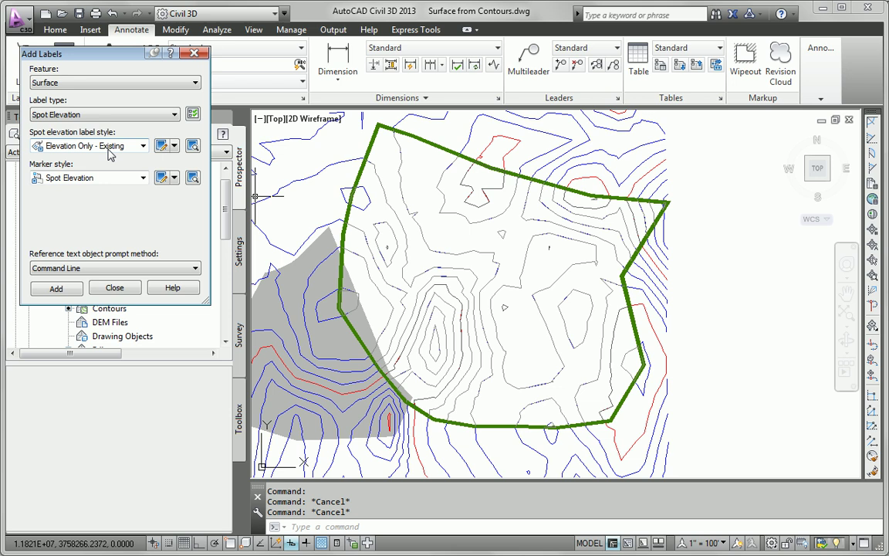
- Place five Elevation Only - Existing spot elevation labels at points across EG From Contours
click(56, 288)
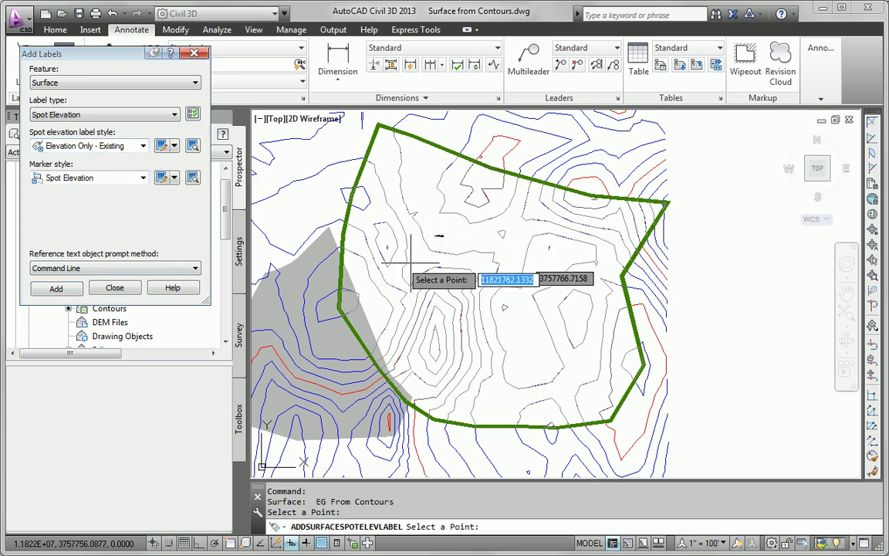
scroll(503, 317, up, 3)
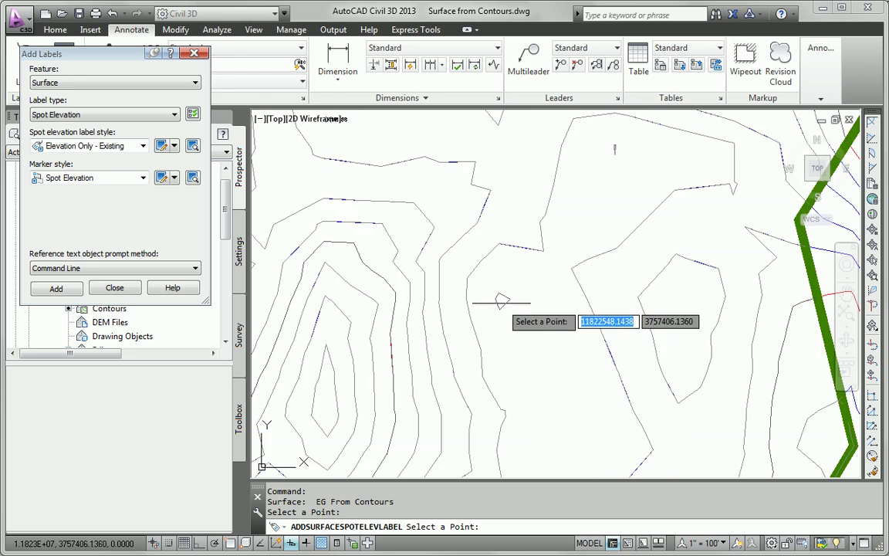
click(501, 300)
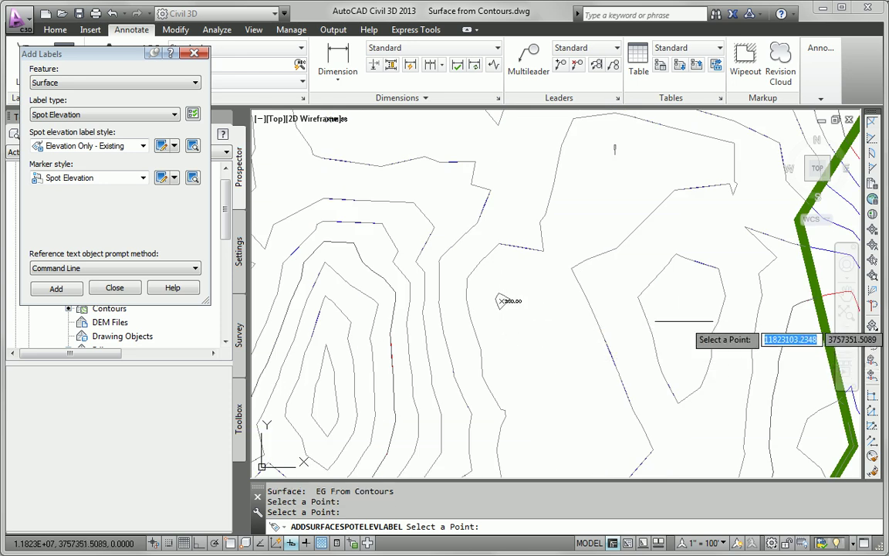
click(682, 313)
scroll(618, 355, down, 3)
scroll(571, 362, up, 3)
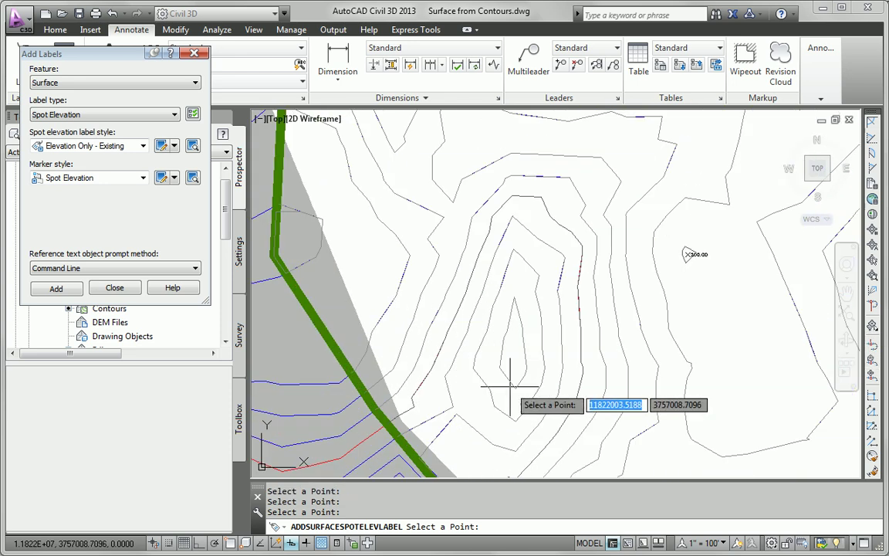
click(521, 353)
scroll(533, 370, down, 3)
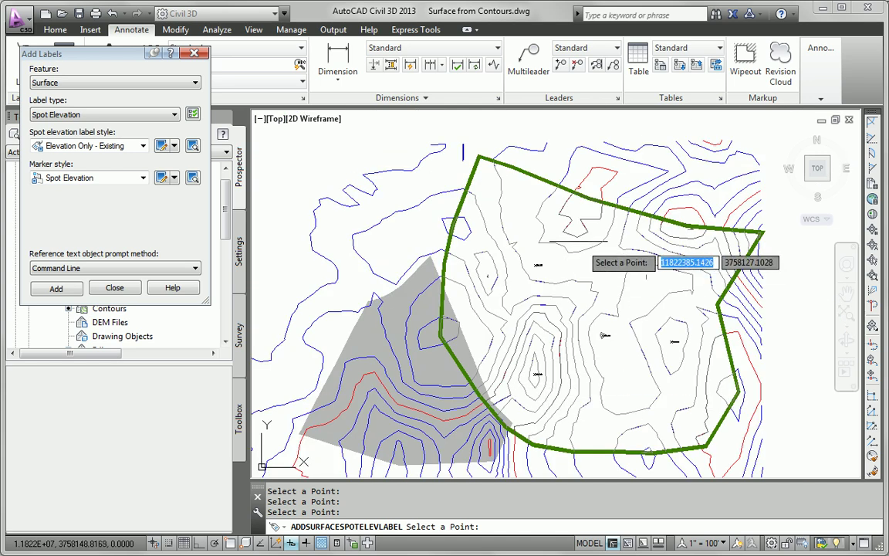
scroll(579, 241, up, 2)
click(611, 275)
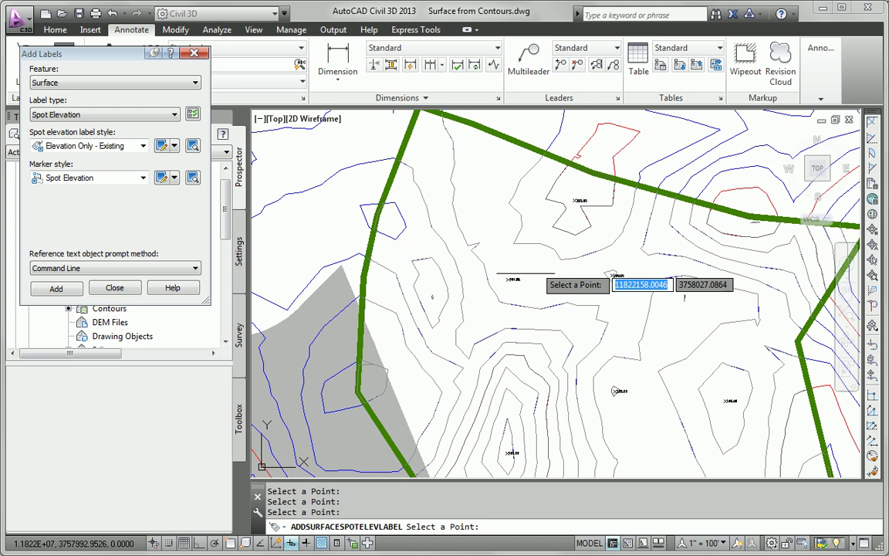
scroll(430, 303, up, 3)
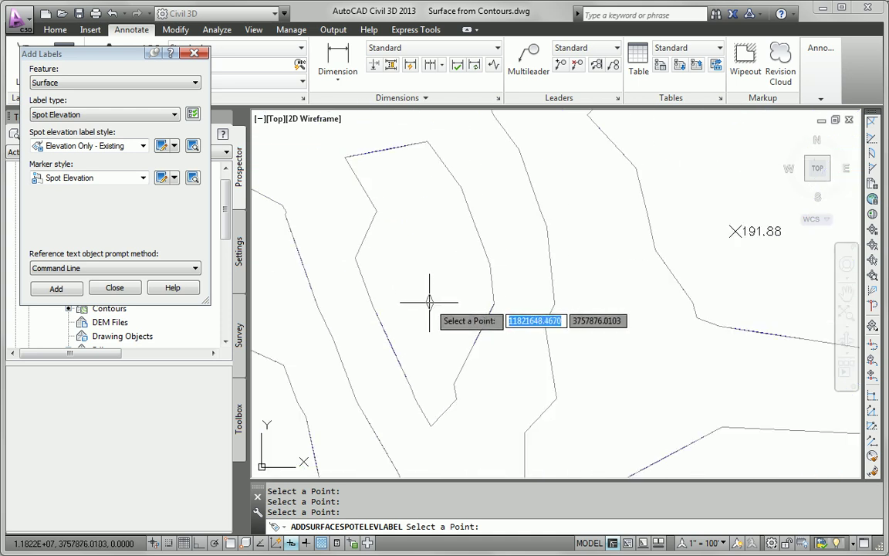
click(430, 303)
scroll(417, 328, down, 3)
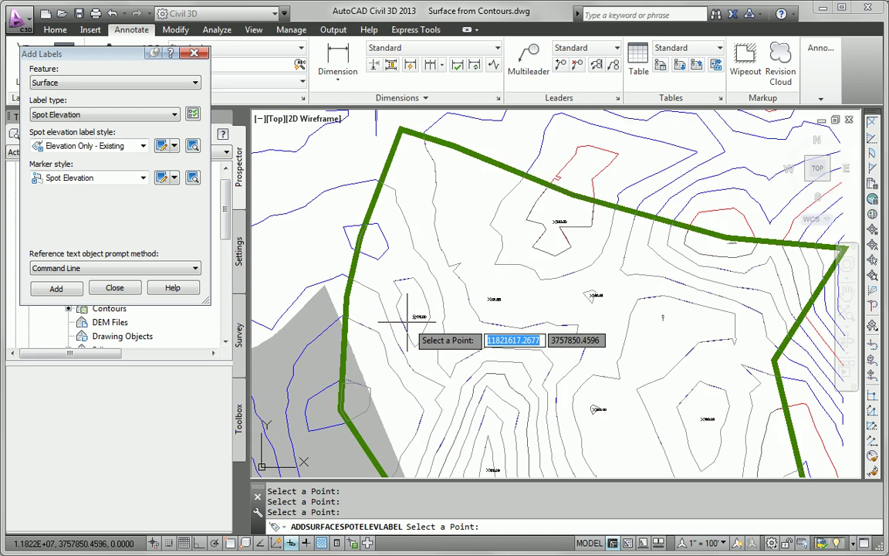
- Switch the label type to Slope with the Percent-Existing style and start adding
click(70, 116)
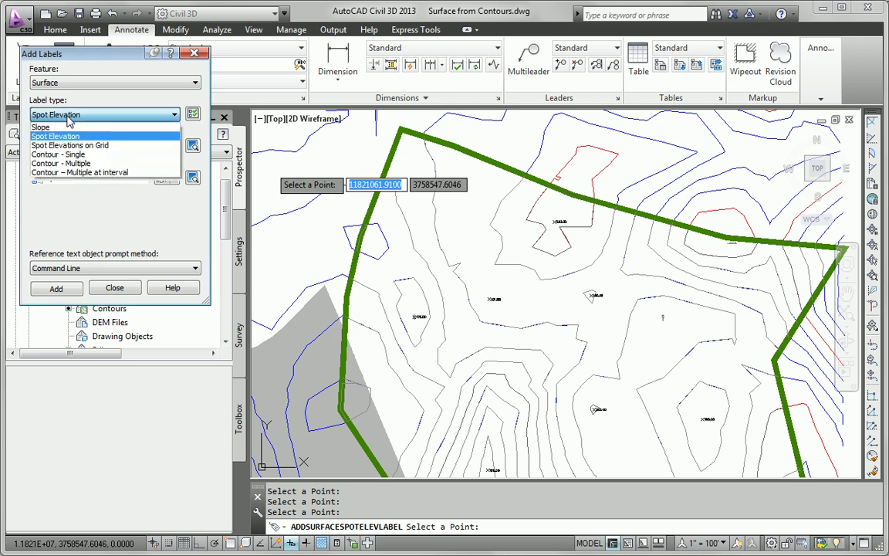
click(54, 126)
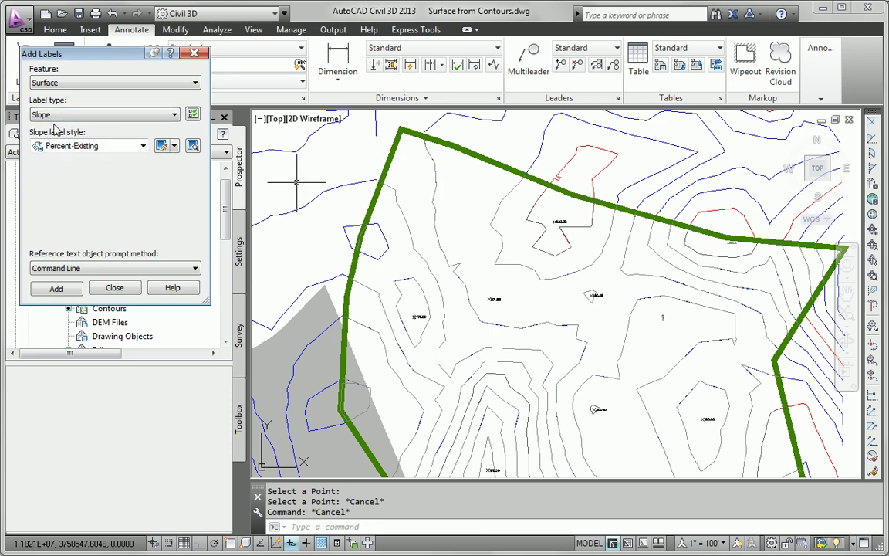
click(64, 149)
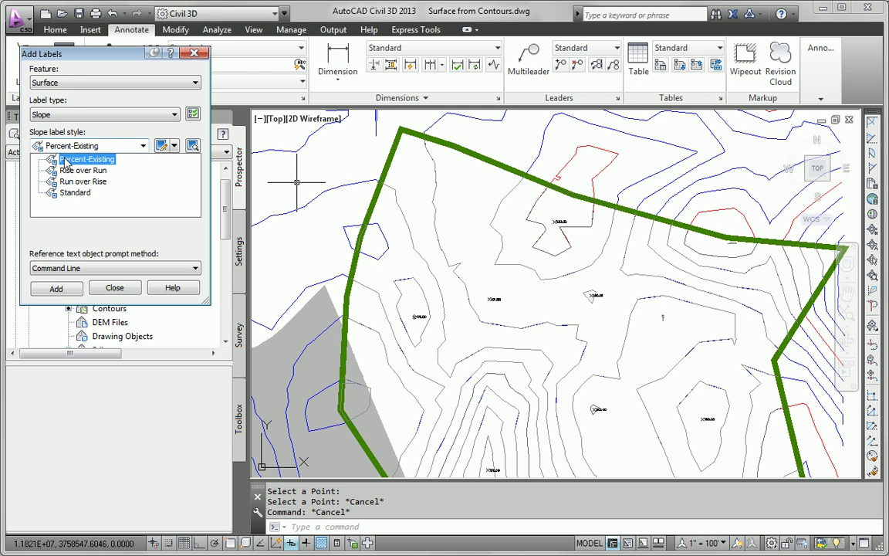
click(65, 159)
click(55, 287)
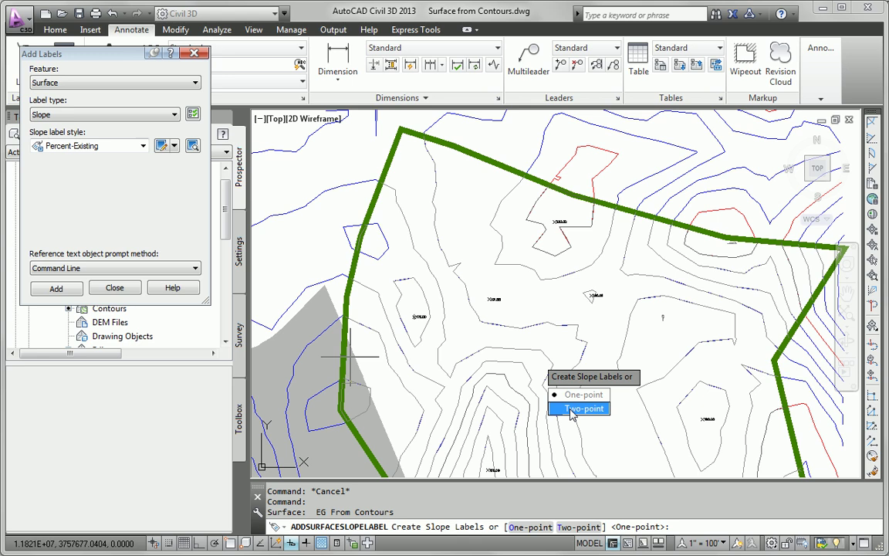
- Place one-point Percent-Existing slope labels at two spots on the contours near the 160.00 low
click(575, 395)
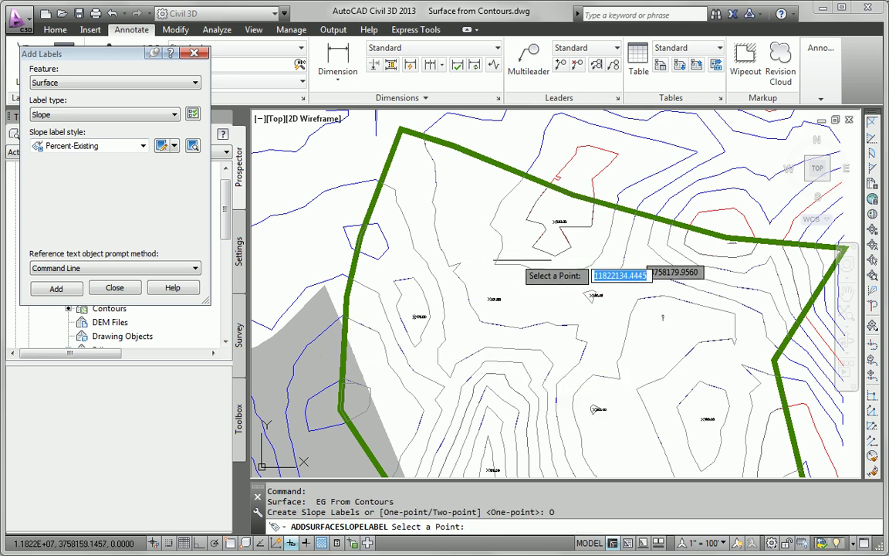
scroll(521, 260, up, 5)
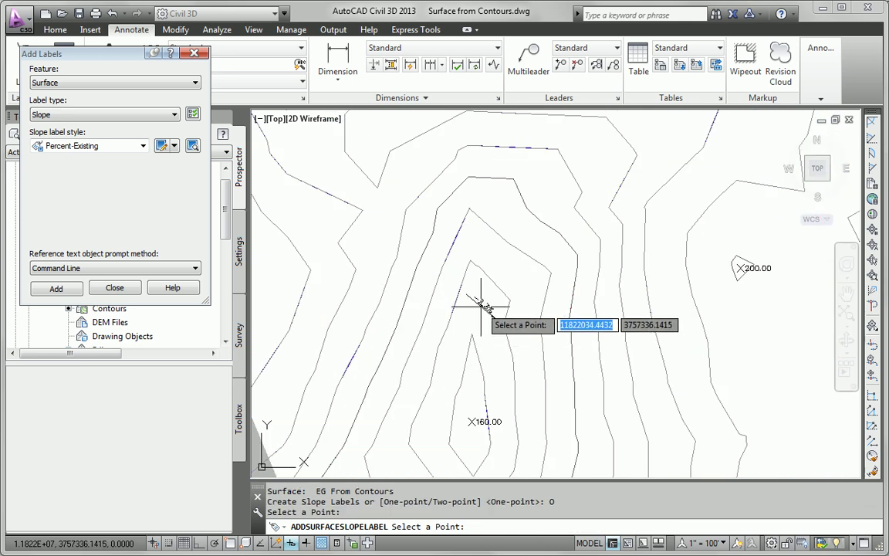
click(481, 306)
mouse_move(494, 351)
middle_down()
mouse_move(511, 288)
mouse_move(505, 262)
middle_up()
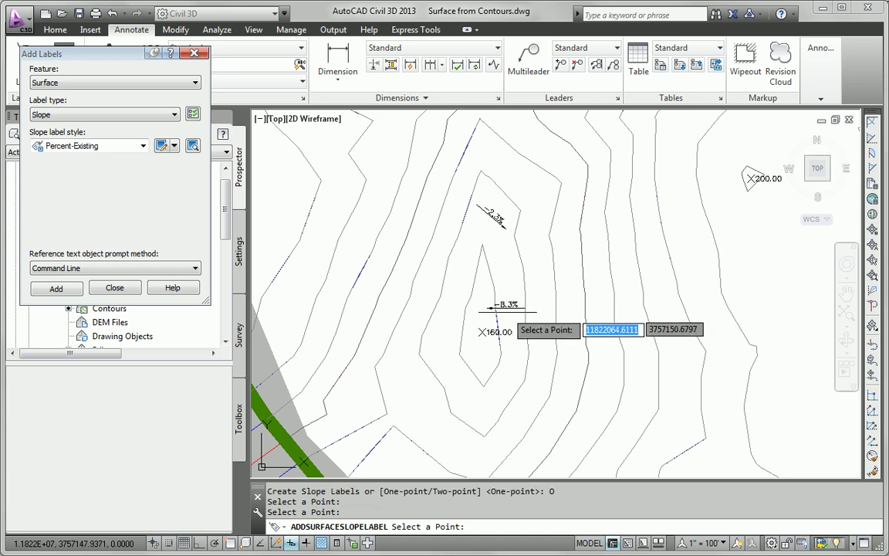
scroll(540, 309, down, 4)
scroll(664, 297, up, 1)
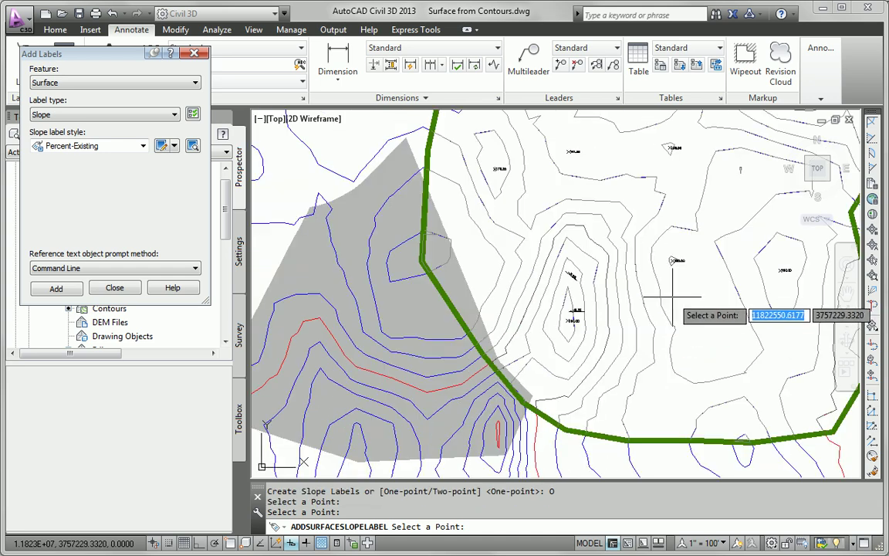
click(655, 314)
mouse_move(656, 314)
middle_down()
mouse_move(532, 344)
mouse_move(473, 168)
middle_up()
scroll(621, 232, up, 2)
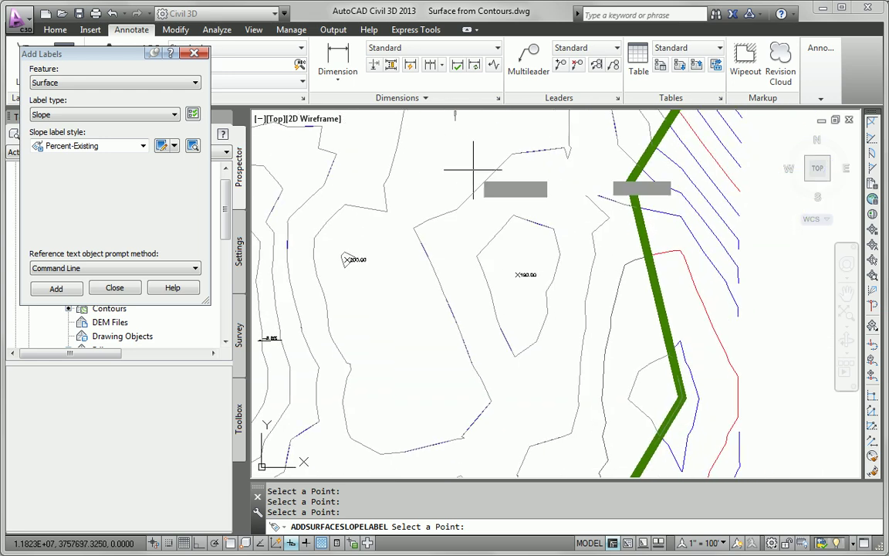
middle_drag(519, 331, 482, 252)
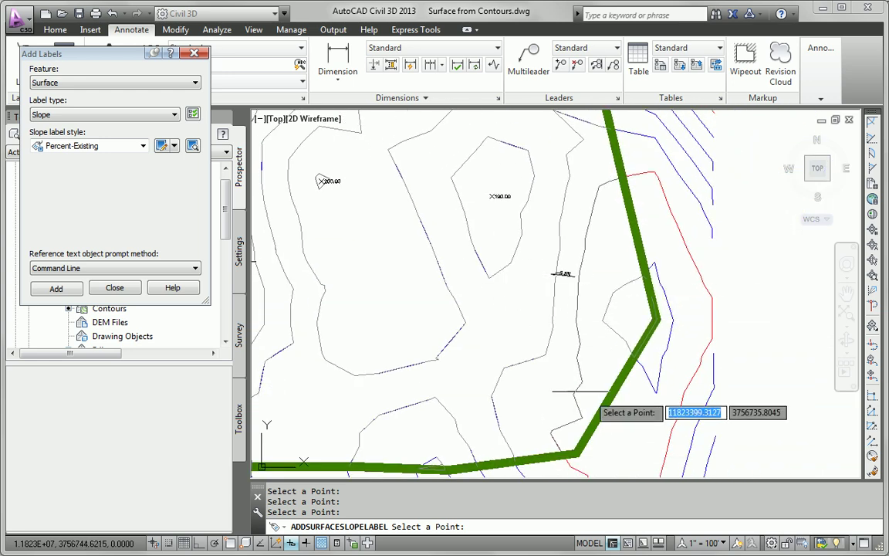
click(61, 293)
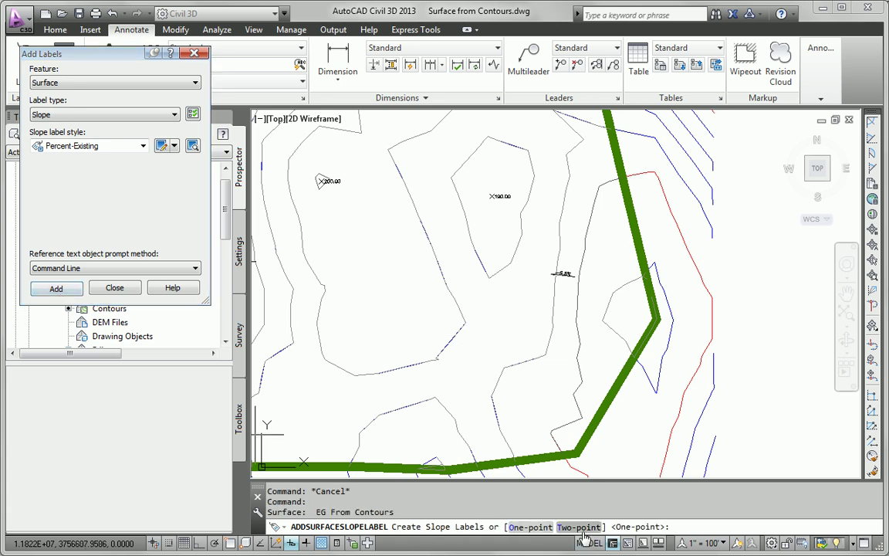
- Add a two-point slope label reading 0.5% between two picked points, then end slope labelling
key(Return)
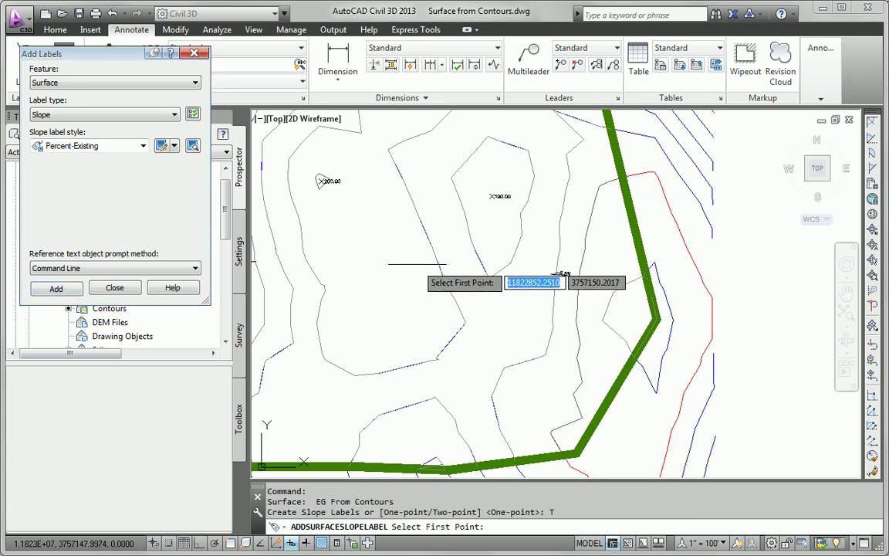
scroll(429, 265, down, 2)
middle_drag(430, 264, 507, 419)
click(391, 302)
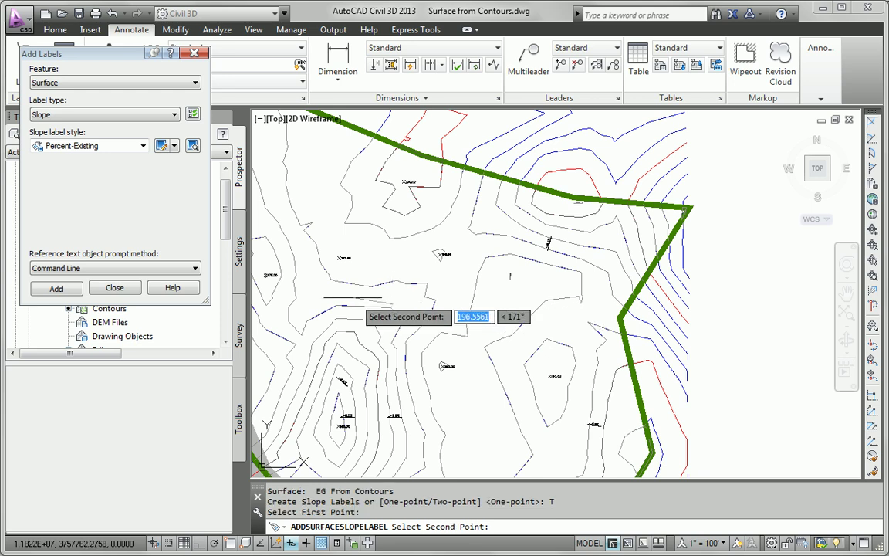
click(352, 297)
scroll(365, 306, up, 5)
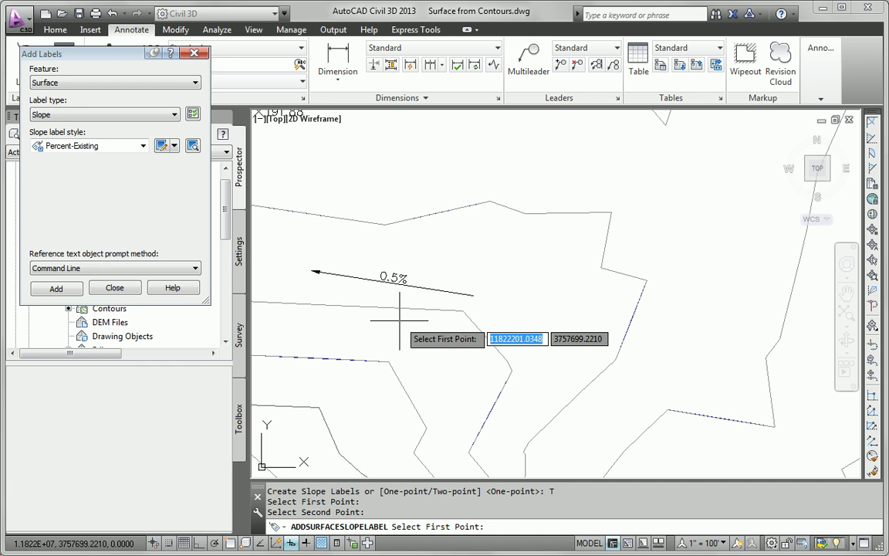
key(Escape)
scroll(413, 317, down, 3)
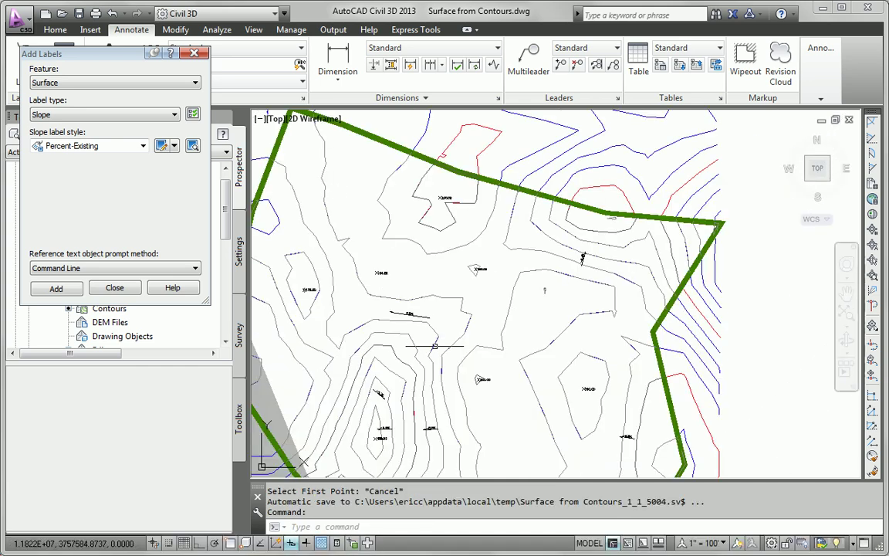
middle_drag(434, 346, 483, 314)
- Draw a Contour - Multiple label line beside the 160.00 low labelling contours 160 through 190
click(88, 115)
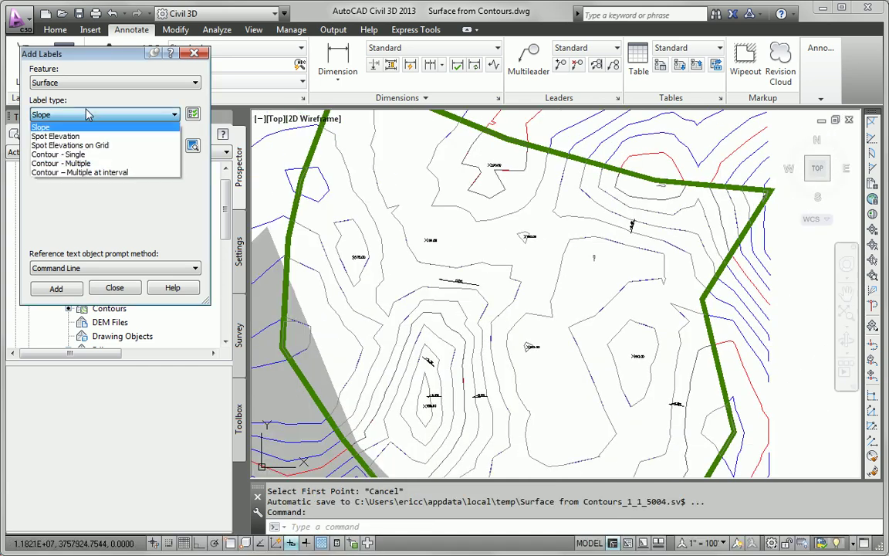
click(86, 168)
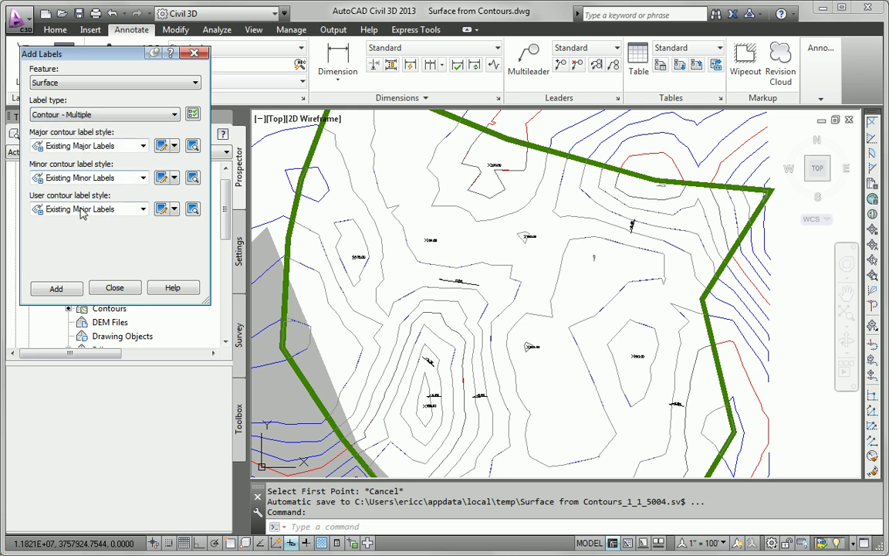
click(56, 289)
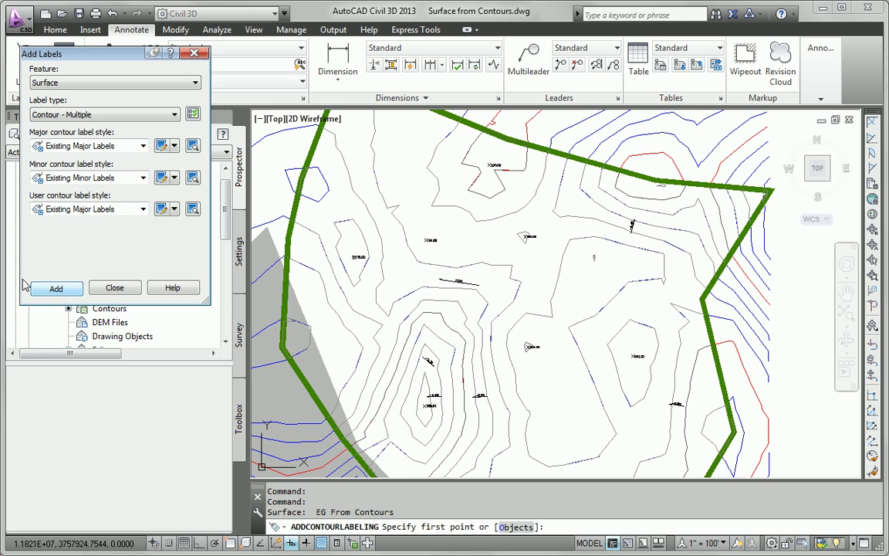
click(425, 384)
click(499, 377)
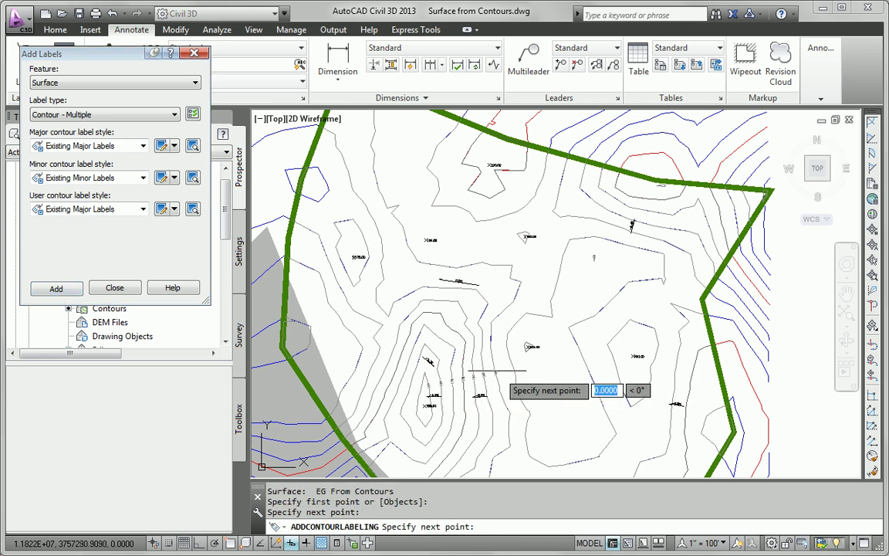
key(Escape)
scroll(442, 384, up, 8)
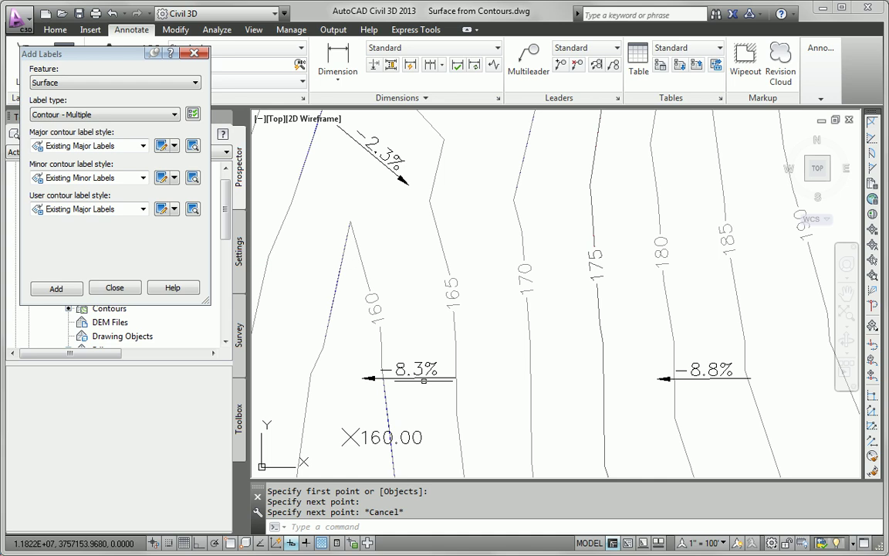
scroll(623, 274, down, 5)
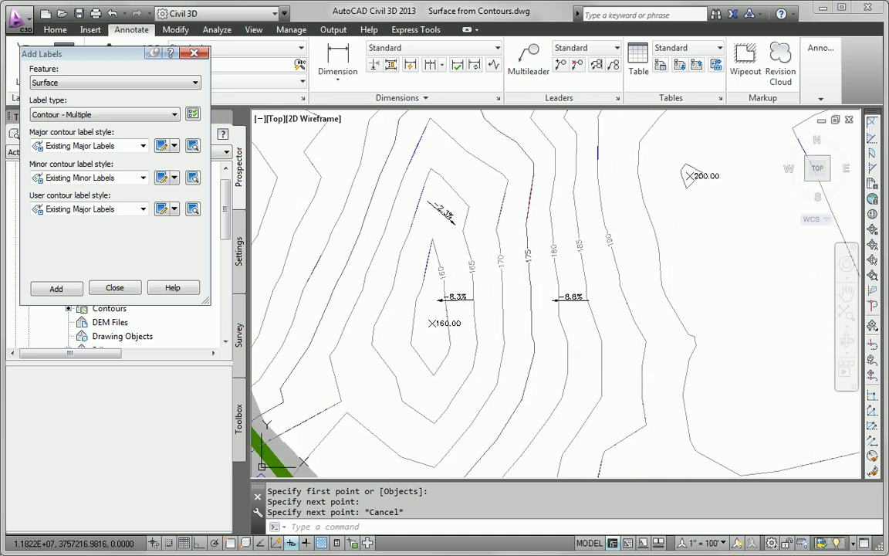
- Copy the contour label line with CO to the area near the 190.00 spot
click(484, 321)
text(c)
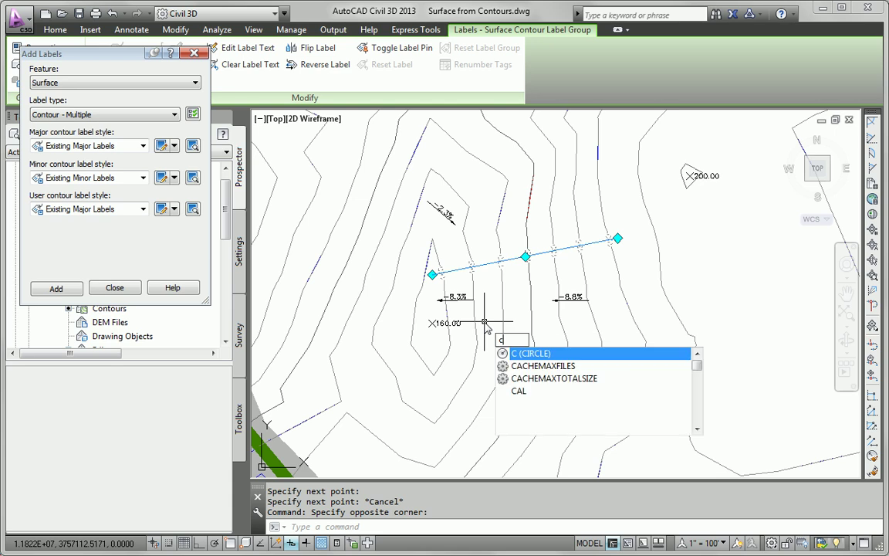
text(o)
key(Return)
scroll(490, 308, down, 2)
click(493, 296)
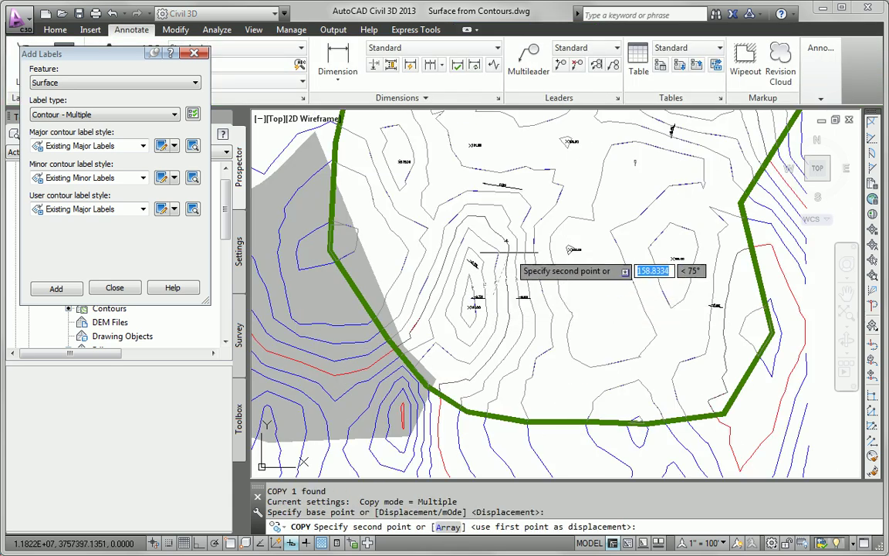
scroll(463, 277, up, 2)
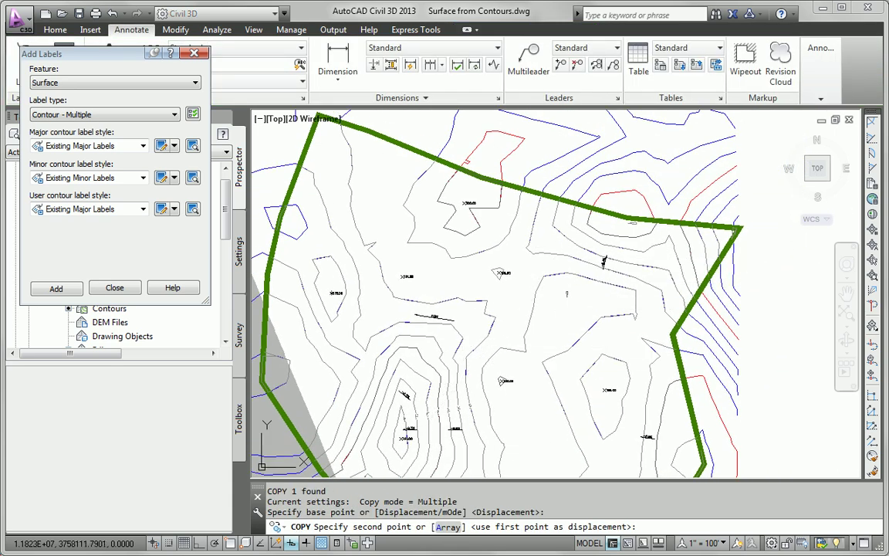
click(602, 258)
key(Escape)
- Stretch the copied label line's end so it labels contours 175 through 190
scroll(567, 238, up, 3)
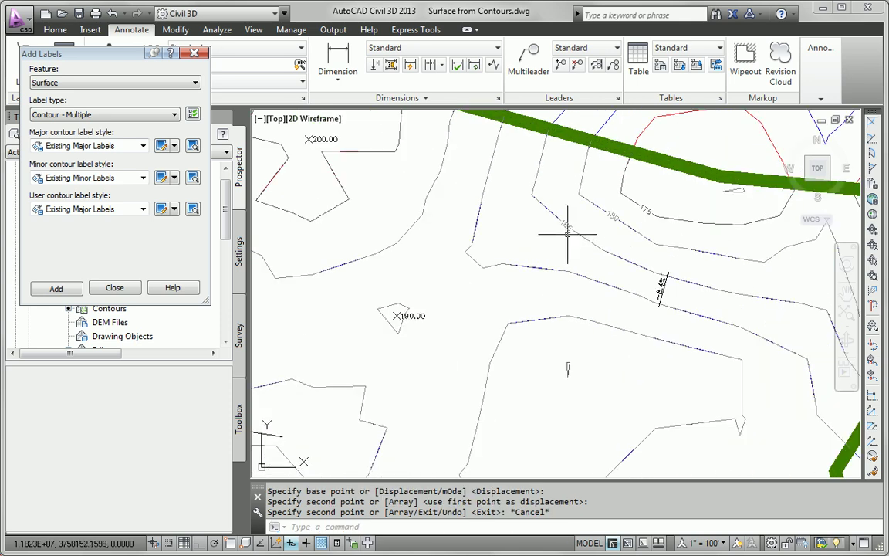
click(537, 230)
click(495, 238)
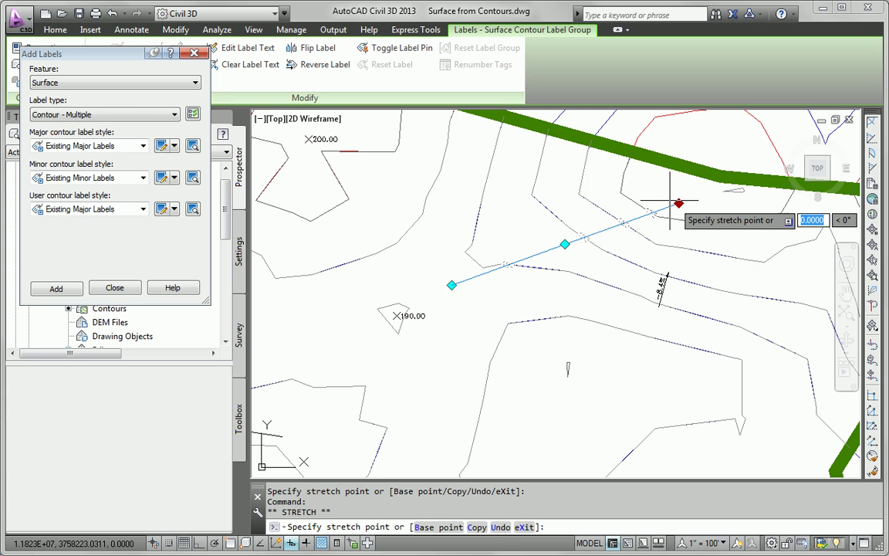
click(661, 193)
key(Escape)
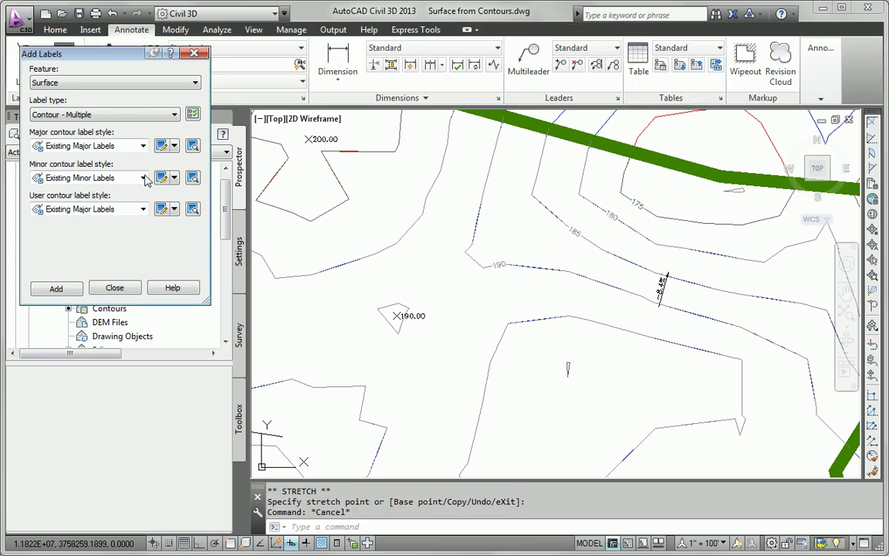
- Add a new contour label line across the contours through the middle of the surface
click(65, 290)
scroll(354, 233, down, 3)
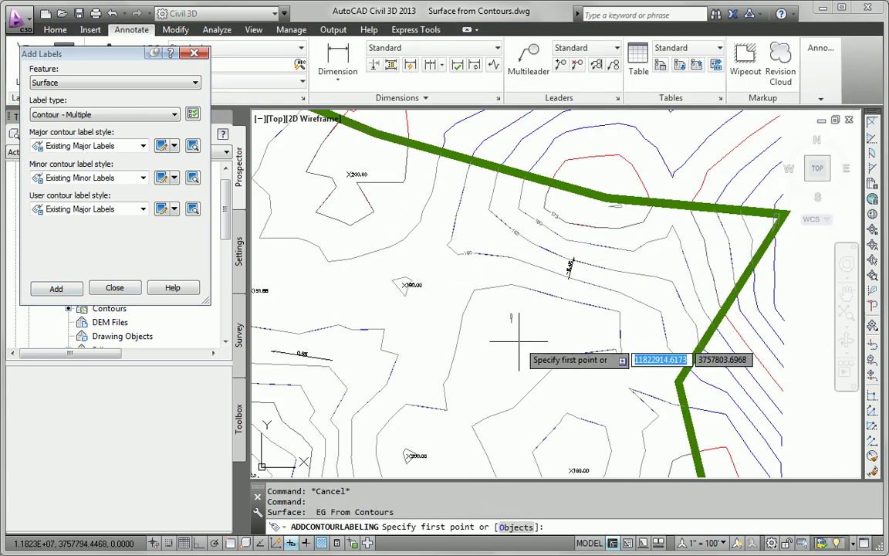
scroll(414, 342, up, 2)
click(398, 203)
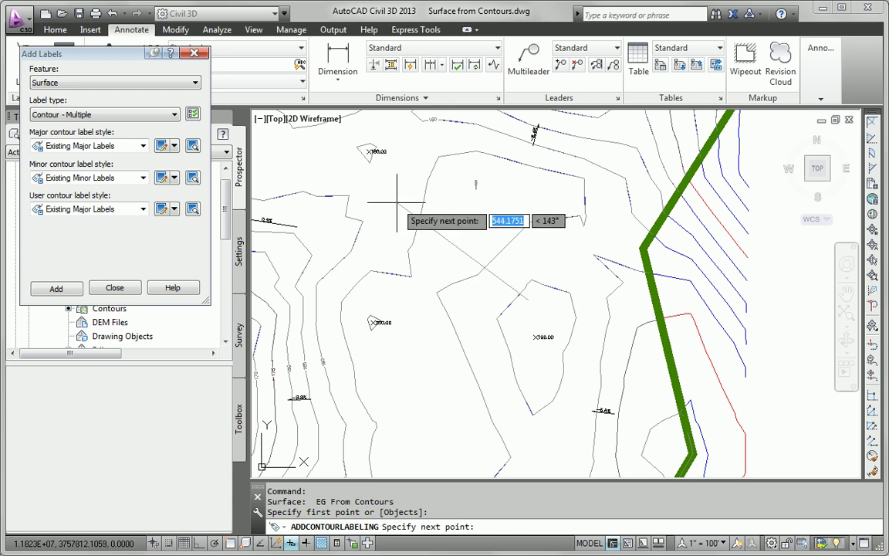
click(527, 300)
key(Escape)
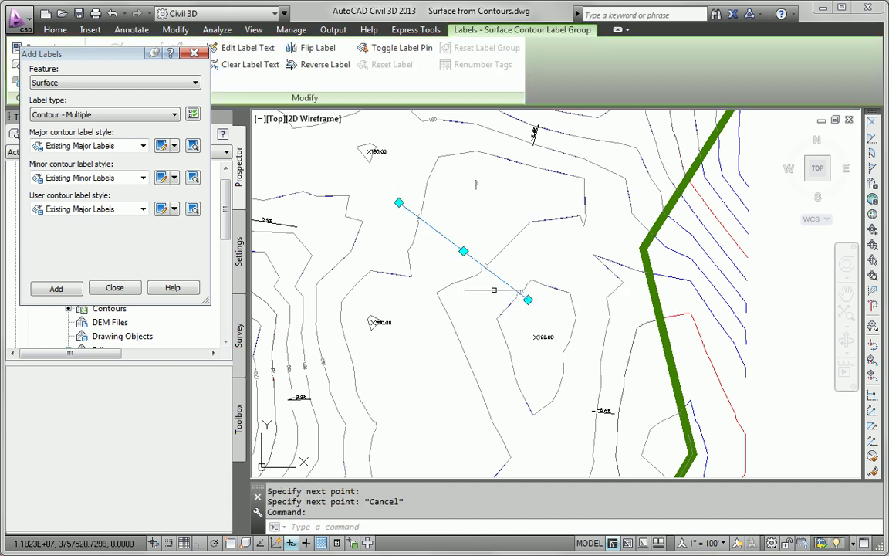
- Stretch the new contour label line's end northward to label more contours
scroll(519, 330, down, 2)
middle_drag(478, 304, 510, 320)
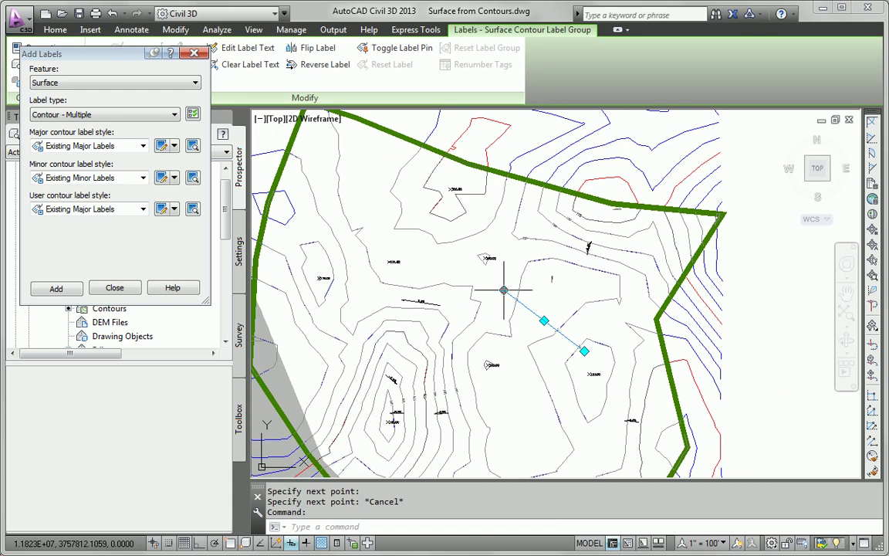
click(503, 289)
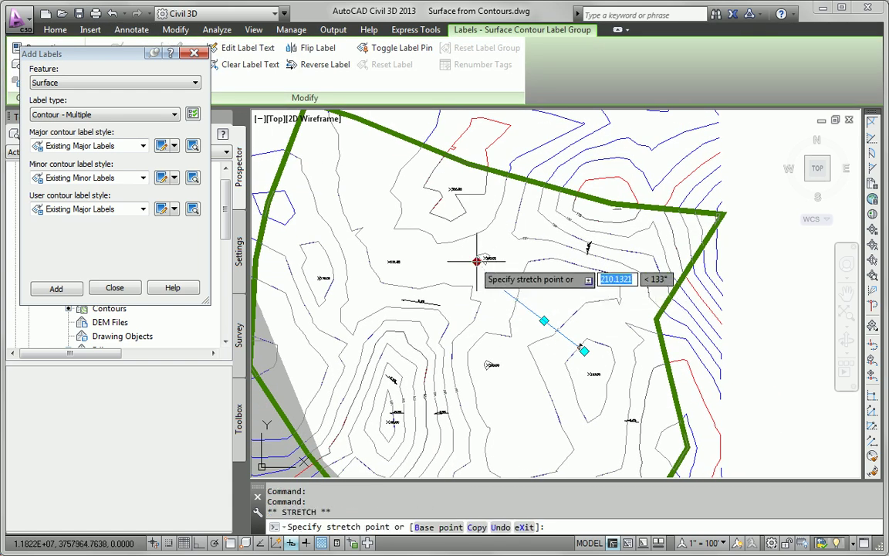
click(435, 174)
key(Escape)
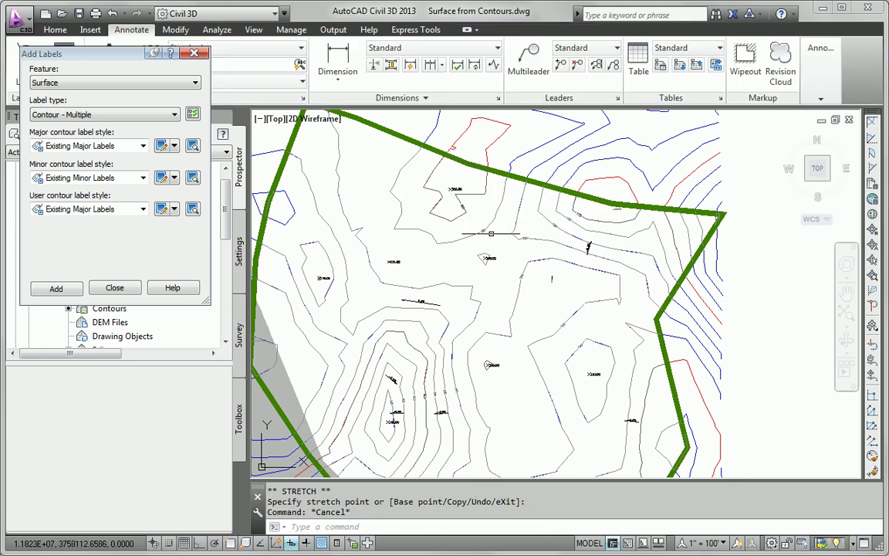
scroll(427, 243, up, 3)
mouse_move(427, 243)
middle_down()
mouse_move(363, 258)
mouse_move(347, 293)
mouse_move(477, 298)
middle_up()
scroll(347, 293, down, 5)
scroll(491, 280, down, 2)
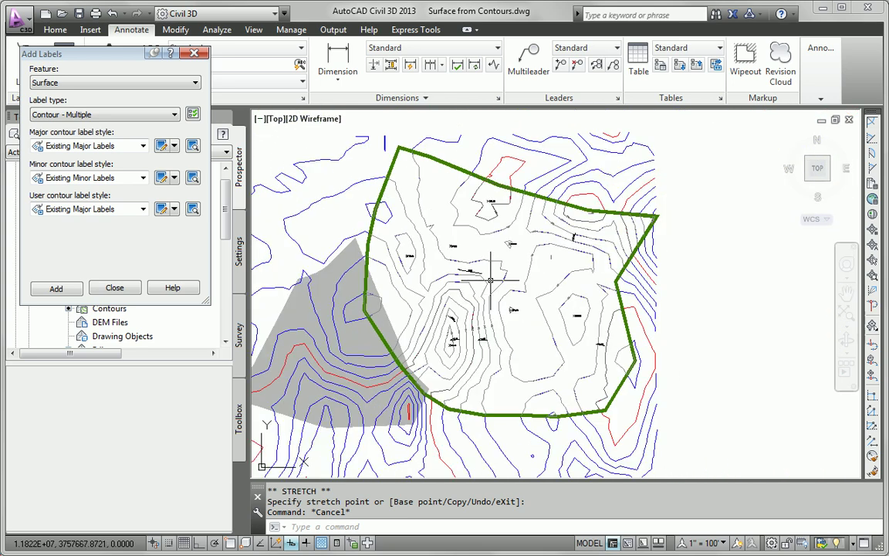